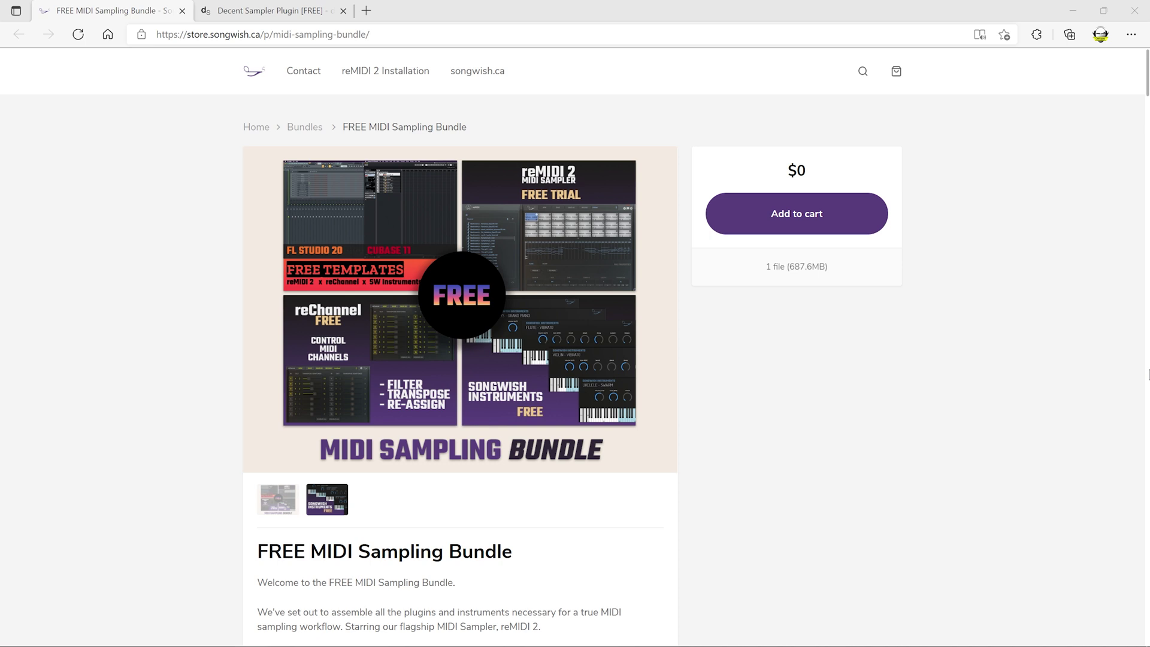
View the Decent Sampler plugin page in Edge, then open SW_MIDI_Sampling_Bundle.zip in WinRAR.
{"action": "left_click", "coordinate": [298, 9]}
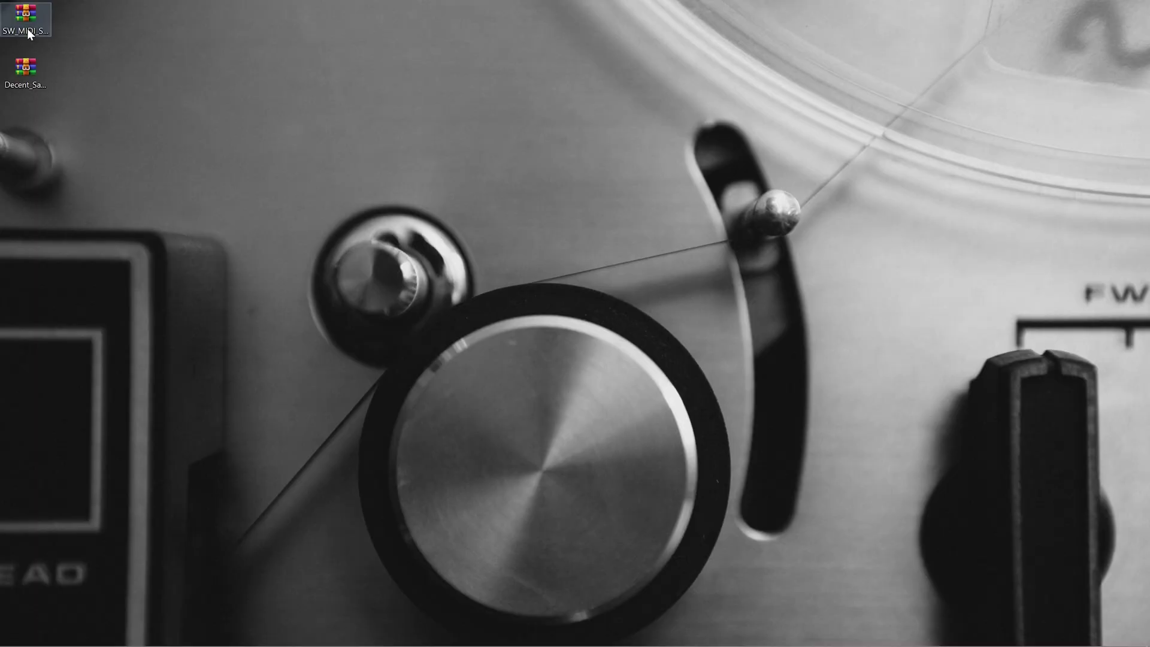
{"action": "double_click", "coordinate": [27, 27]}
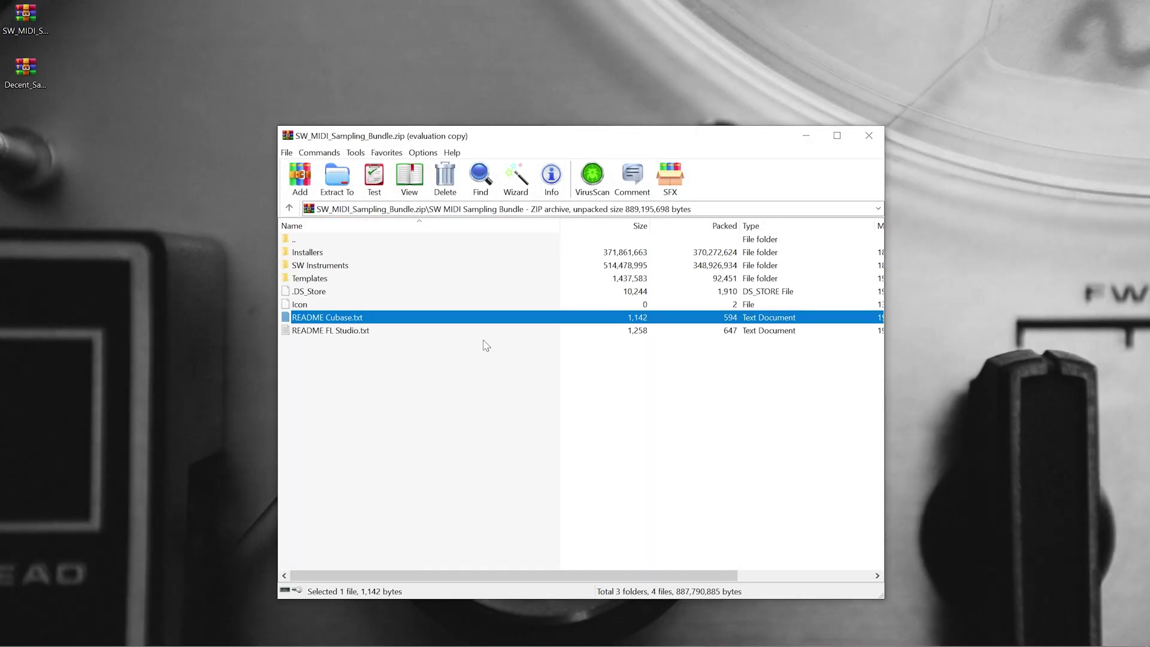
Read the Cubase README, then drag the Trap Pop .cpr template from Templates to the desktop.
{"action": "double_click", "coordinate": [389, 321]}
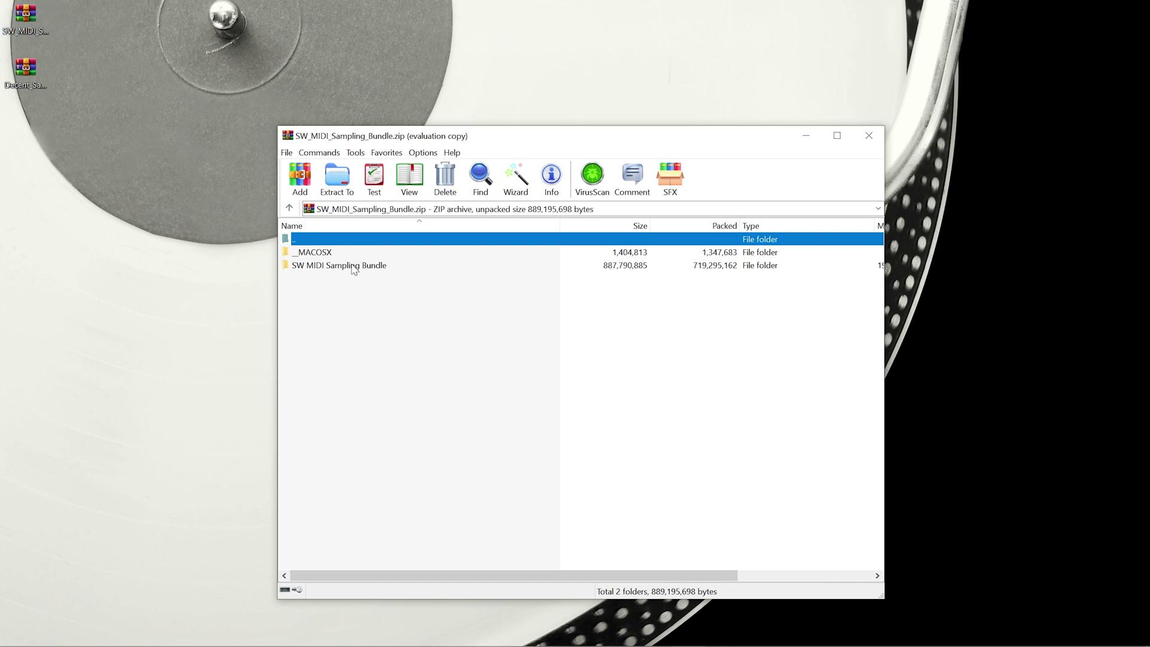
{"action": "left_click", "coordinate": [671, 335]}
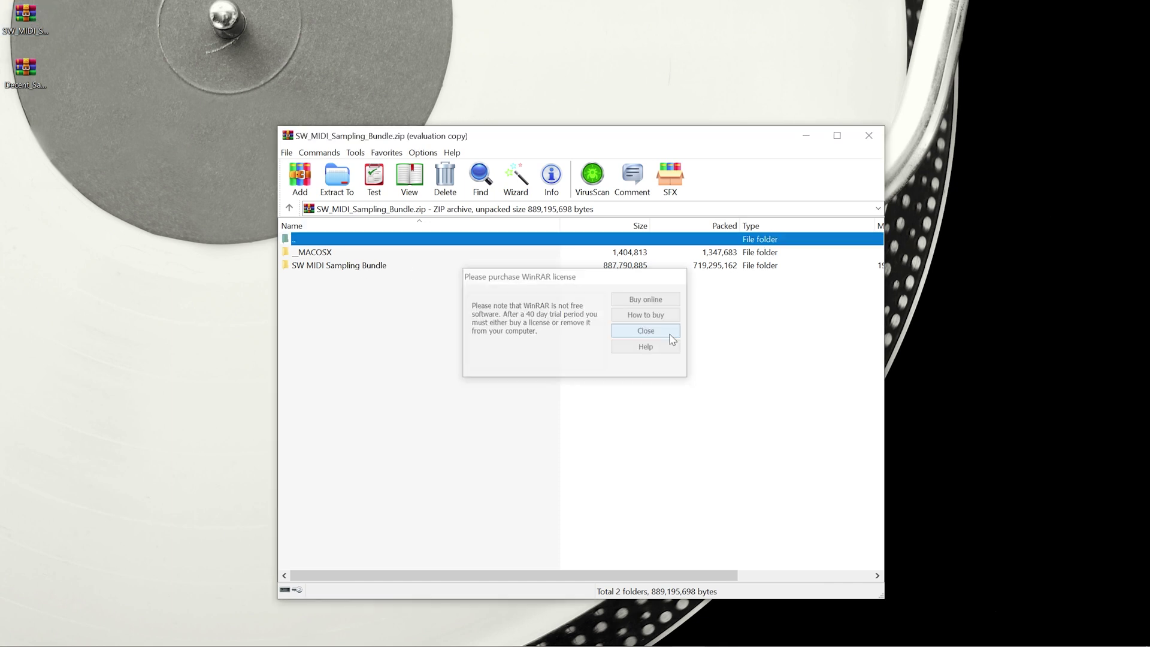
{"action": "double_click", "coordinate": [370, 267]}
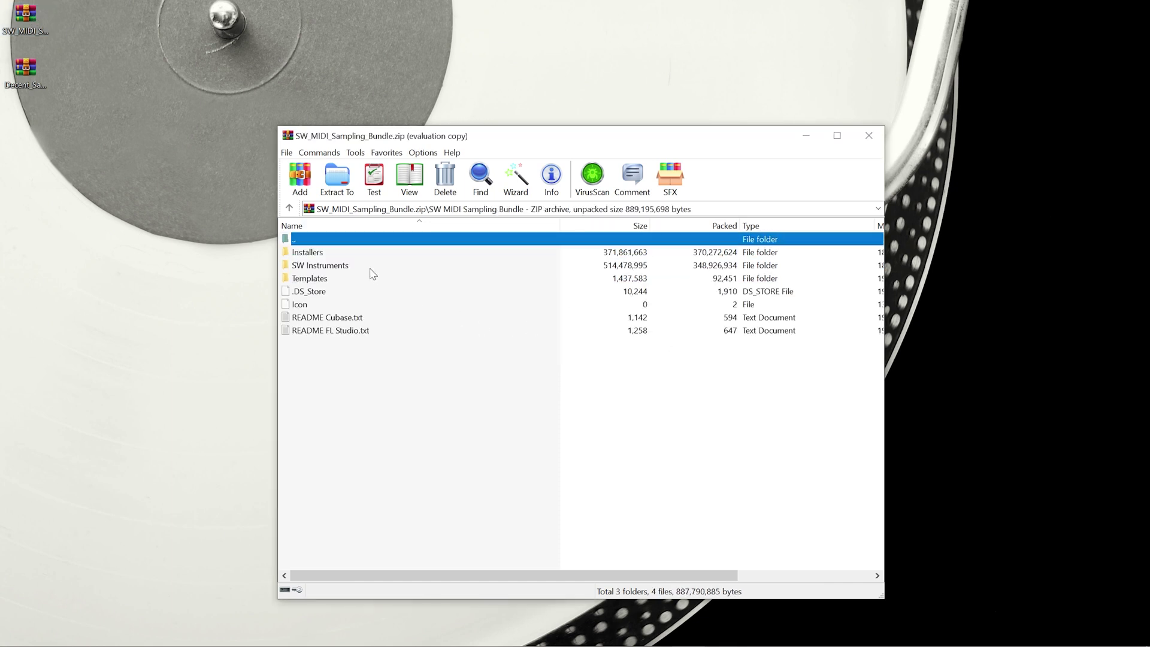
{"action": "double_click", "coordinate": [331, 279]}
{"action": "left_click", "coordinate": [345, 268]}
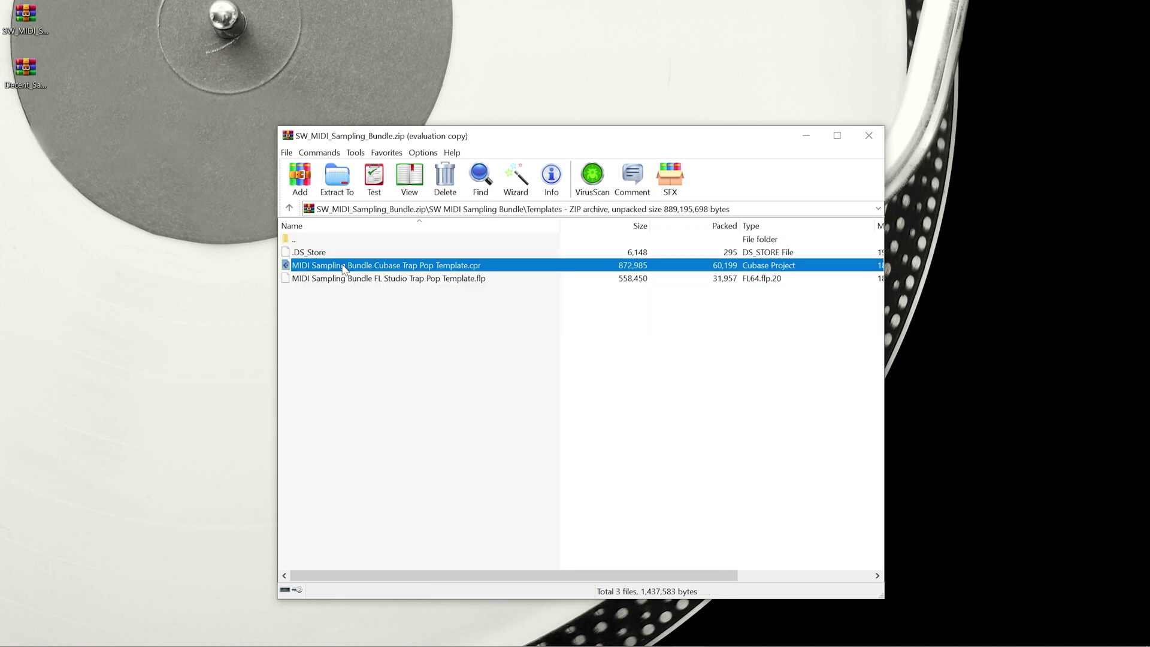
{"action": "left_click_drag", "start_coordinate": [345, 268], "coordinate": [72, 270]}
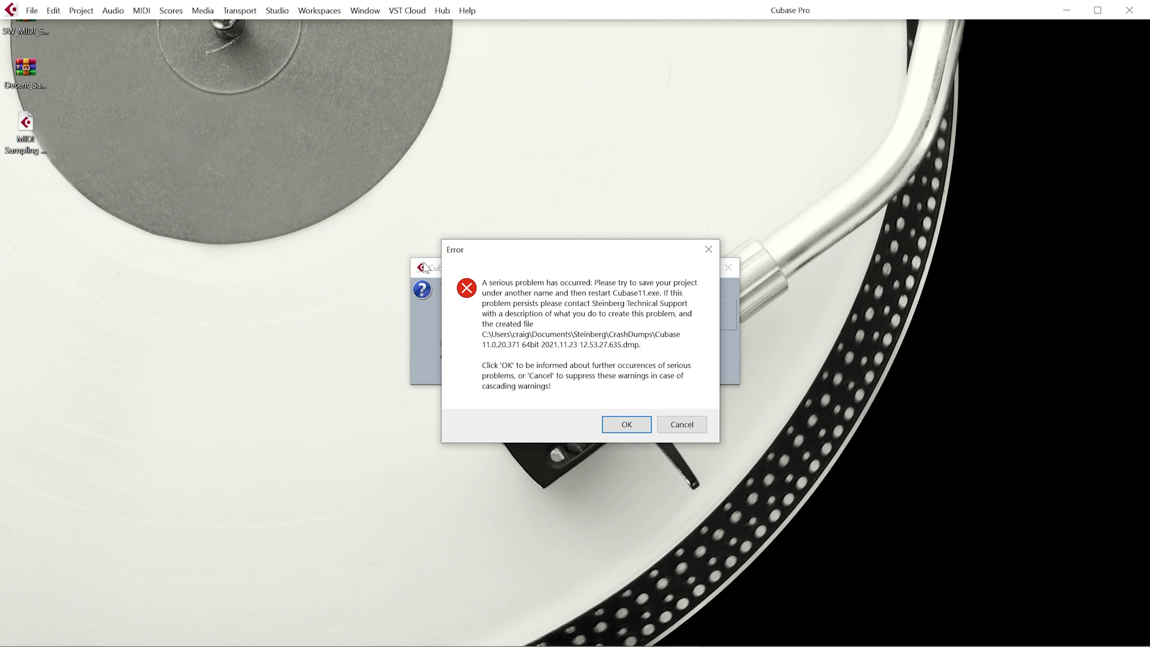
Dismiss the error and sample-rate prompts, then set the record bit depth to 64 bit float.
{"action": "left_click", "coordinate": [681, 424]}
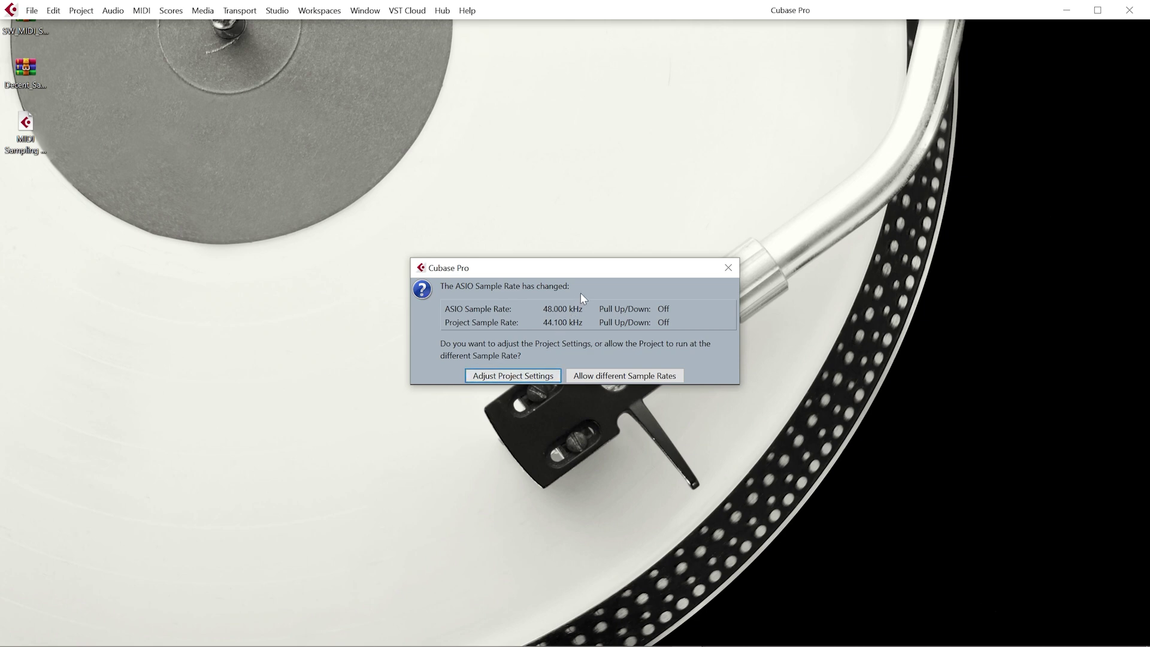
{"action": "left_click", "coordinate": [728, 268]}
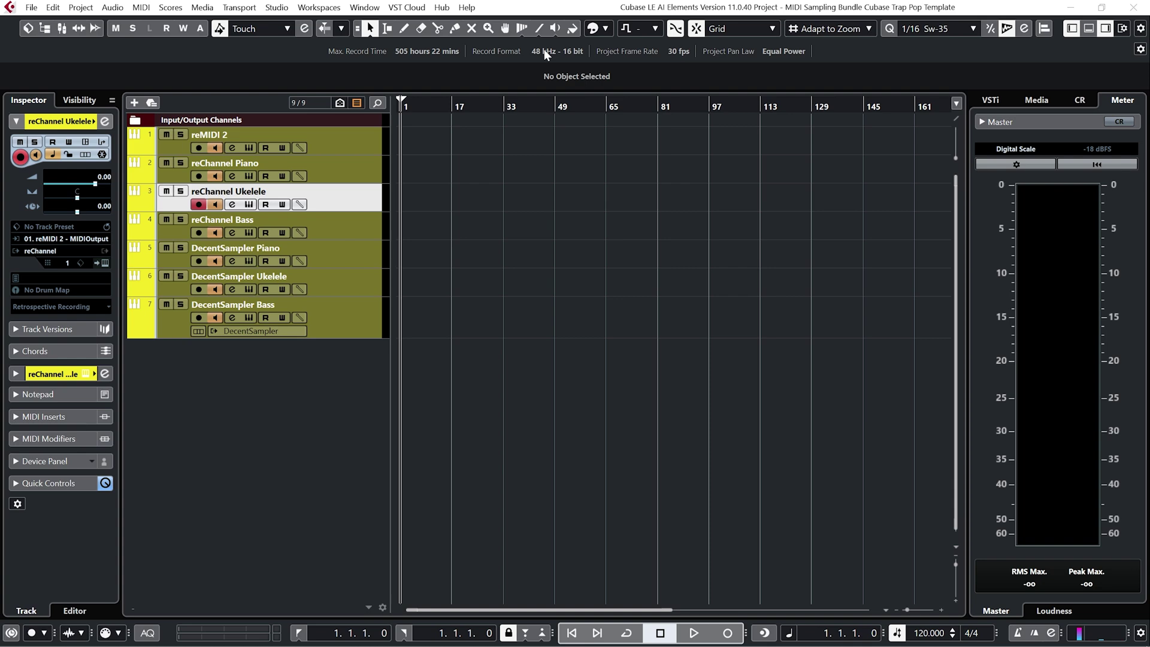
{"action": "left_click", "coordinate": [544, 49]}
{"action": "left_click", "coordinate": [835, 423]}
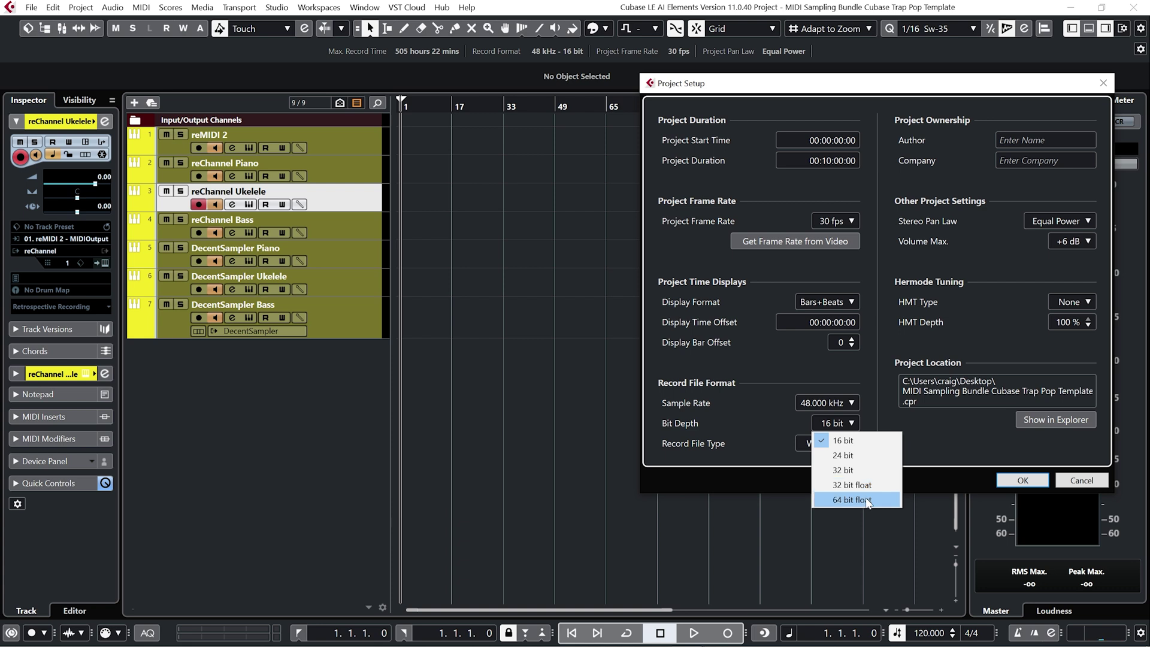
{"action": "left_click", "coordinate": [865, 499]}
{"action": "key", "text": "Return"}
{"action": "left_click", "coordinate": [366, 260]}
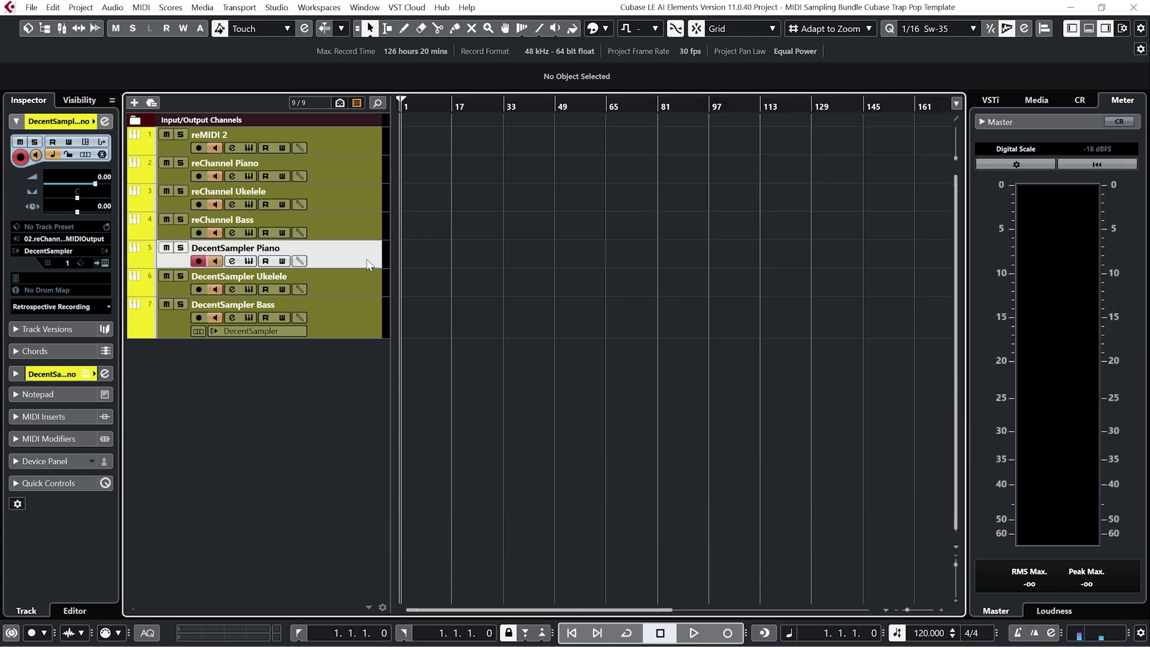
In the DecentSampler Piano instrument, open Preferences and browse for the Sample Library Location folder.
{"action": "left_click", "coordinate": [250, 262]}
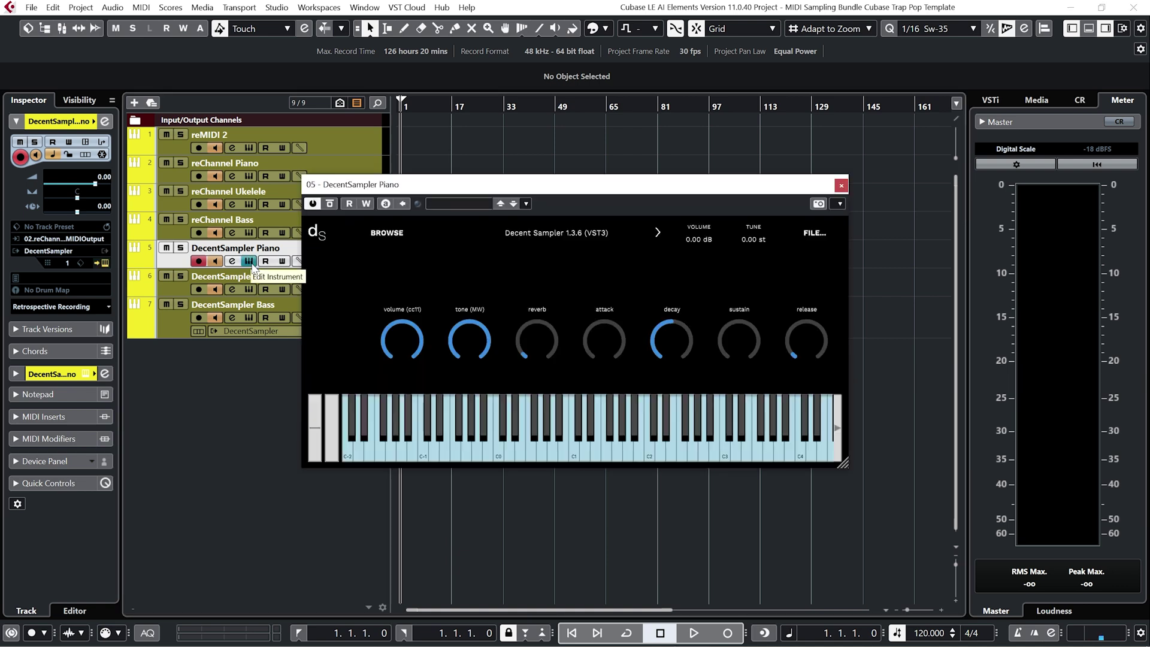
{"action": "left_click", "coordinate": [827, 232]}
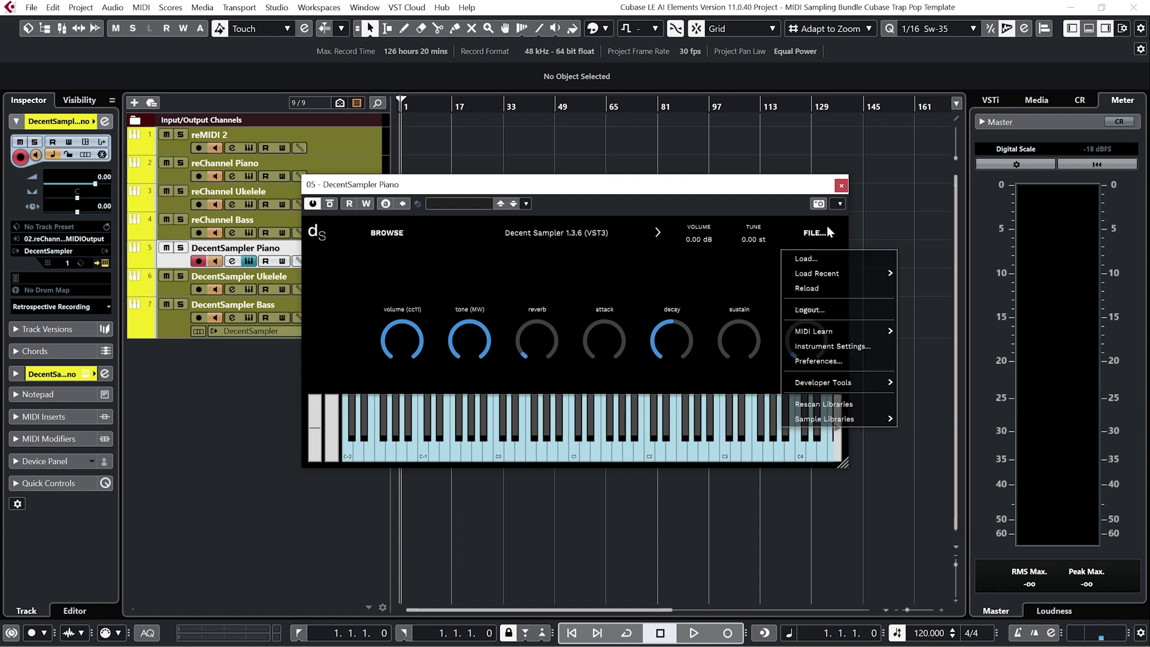
{"action": "left_click", "coordinate": [837, 362]}
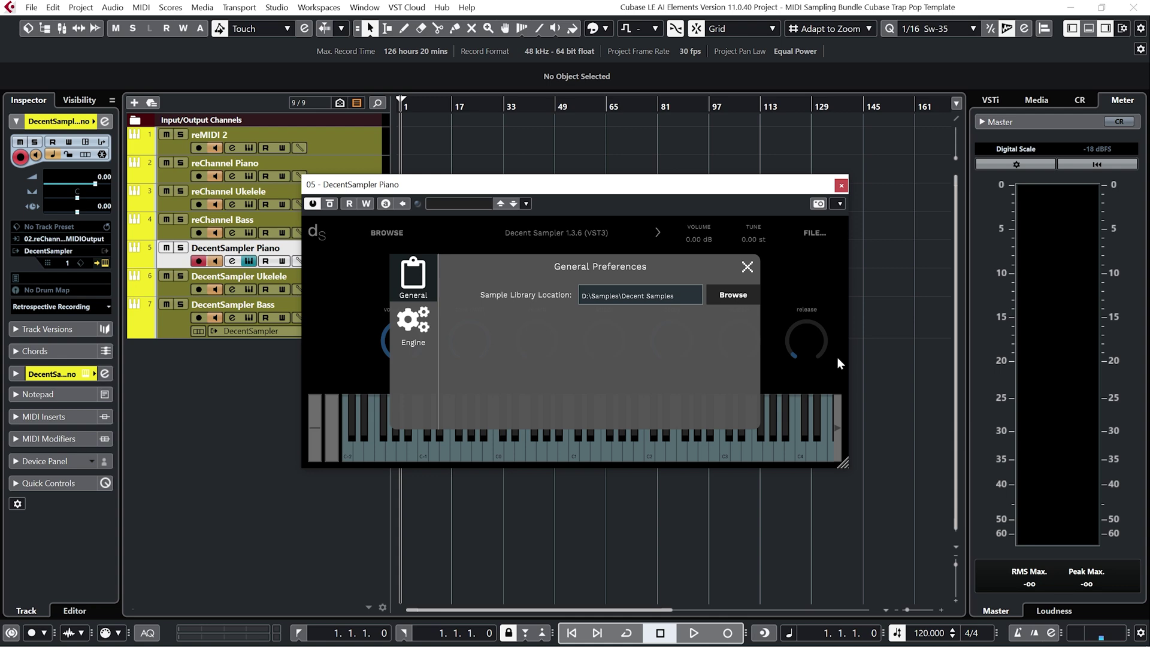
{"action": "left_click", "coordinate": [731, 296]}
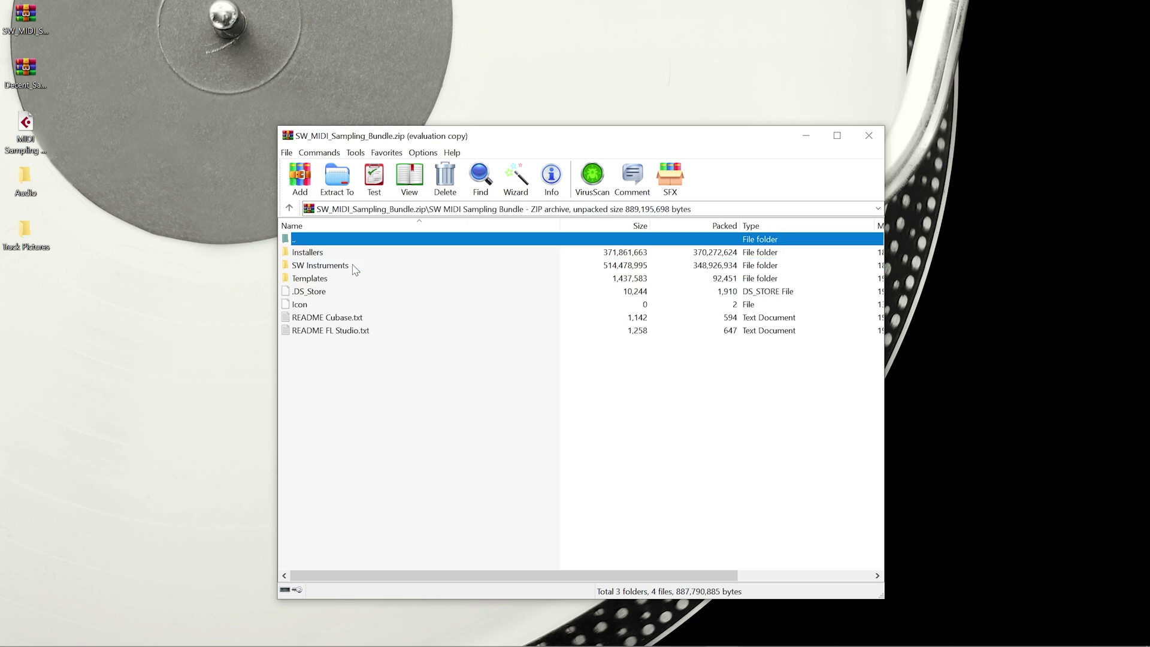
Open the SW Instruments folder showing Bass - Sub, Flute, Grand Piano, Ukelele and Violin.
{"action": "double_click", "coordinate": [344, 266]}
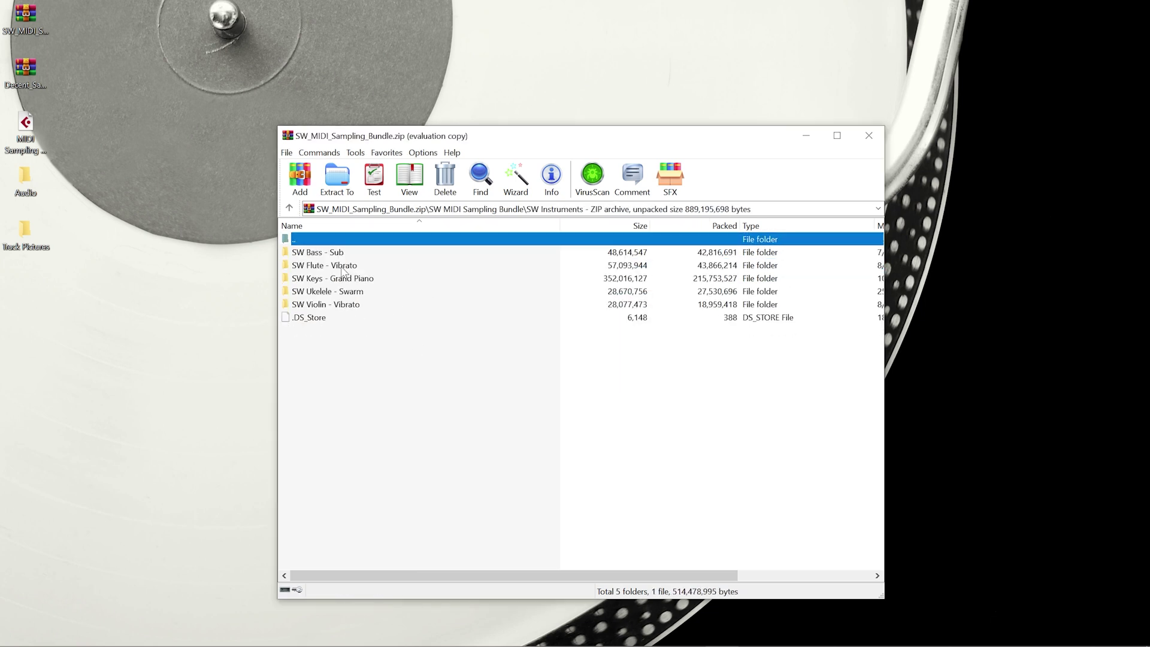
{"action": "mouse_move", "coordinate": [273, 634]}
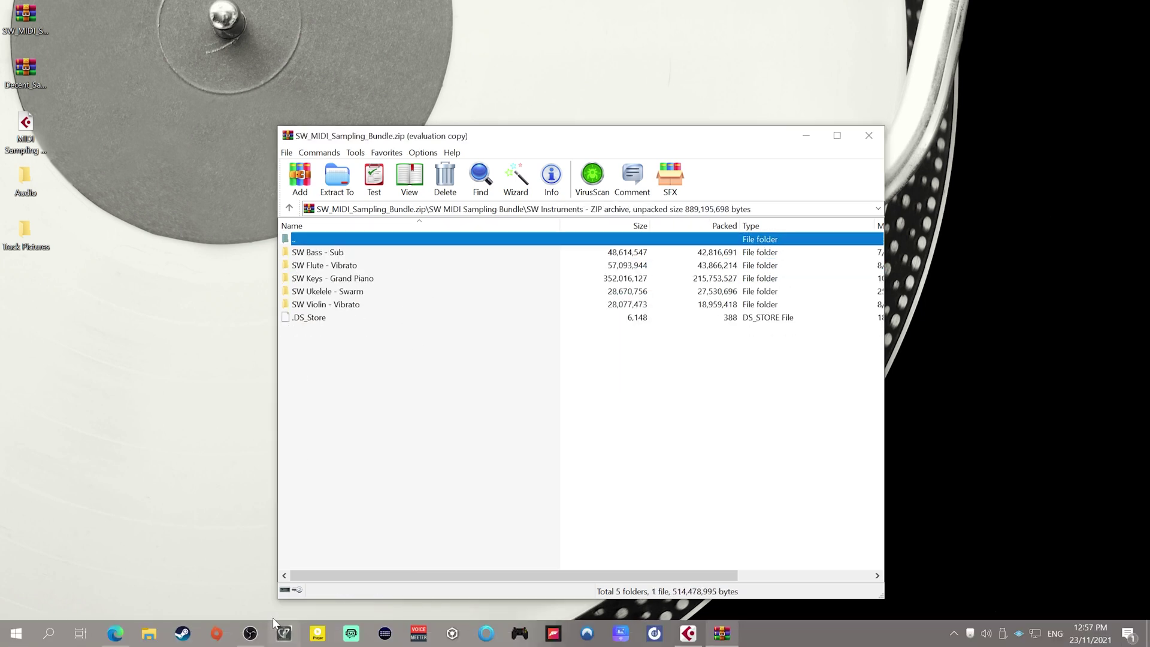
Assign DecentSampler to the bass track and load the SW Bass - Sub library.
{"action": "left_click", "coordinate": [519, 635]}
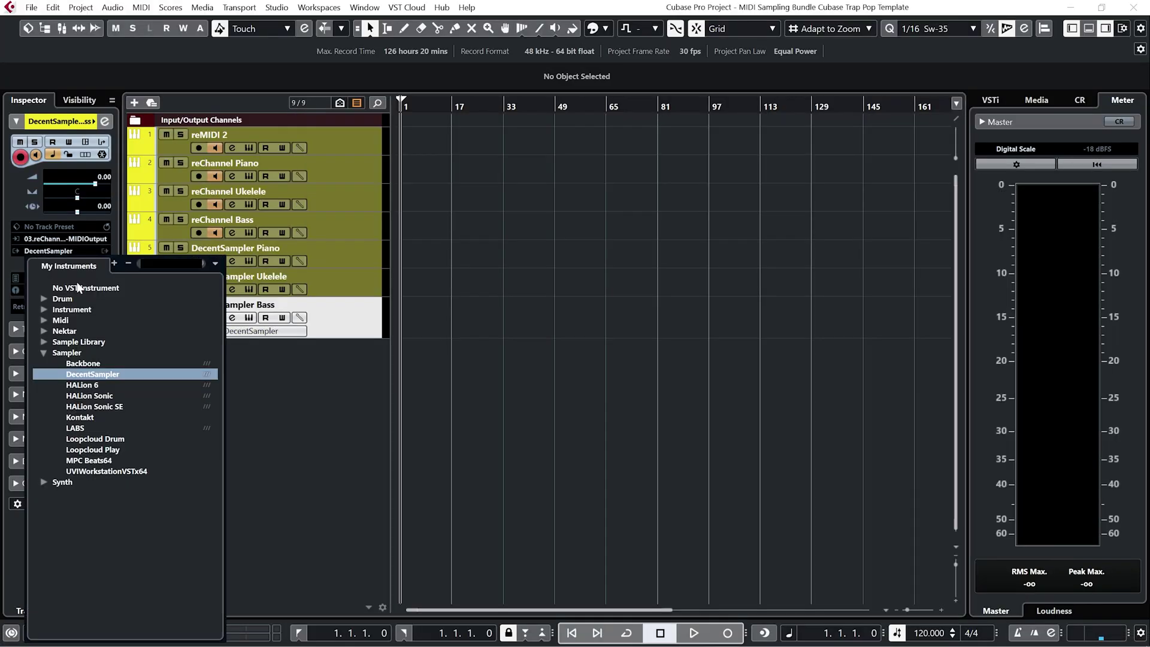
{"action": "left_click", "coordinate": [80, 282]}
{"action": "left_click", "coordinate": [70, 249]}
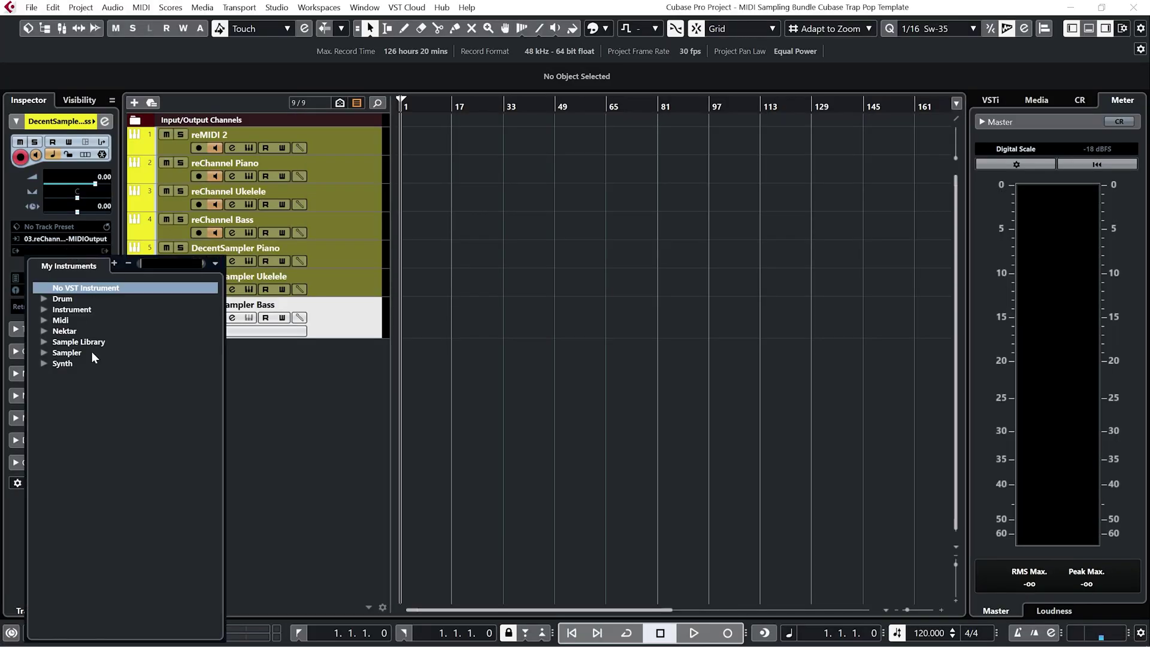
{"action": "left_click", "coordinate": [44, 354]}
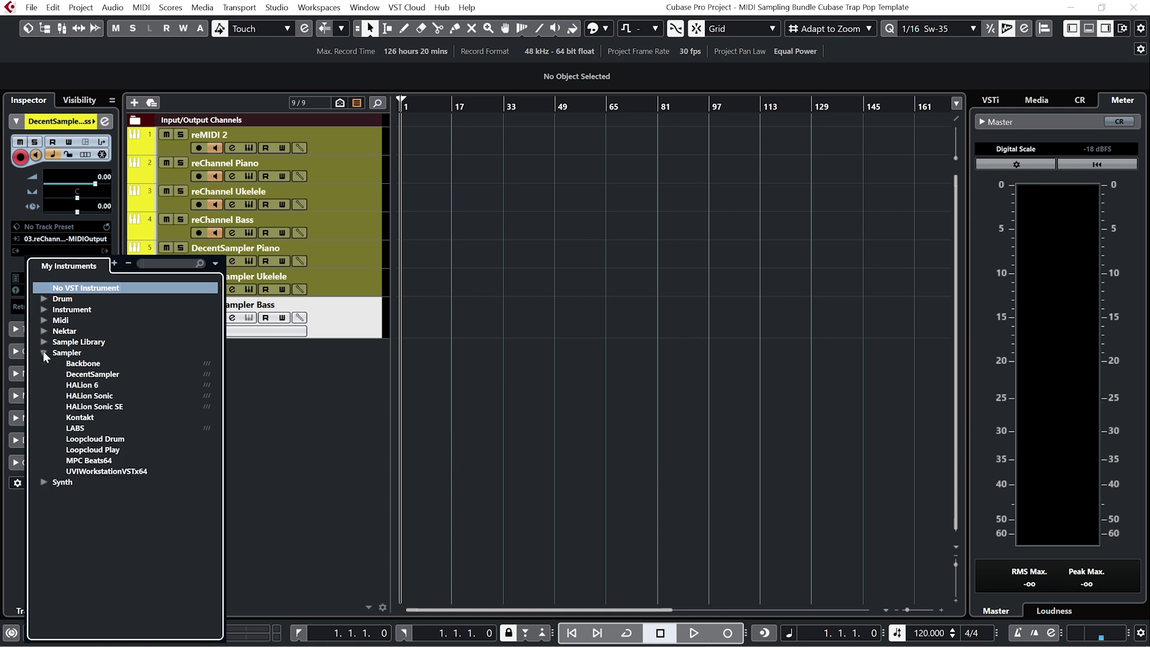
{"action": "left_click", "coordinate": [116, 373]}
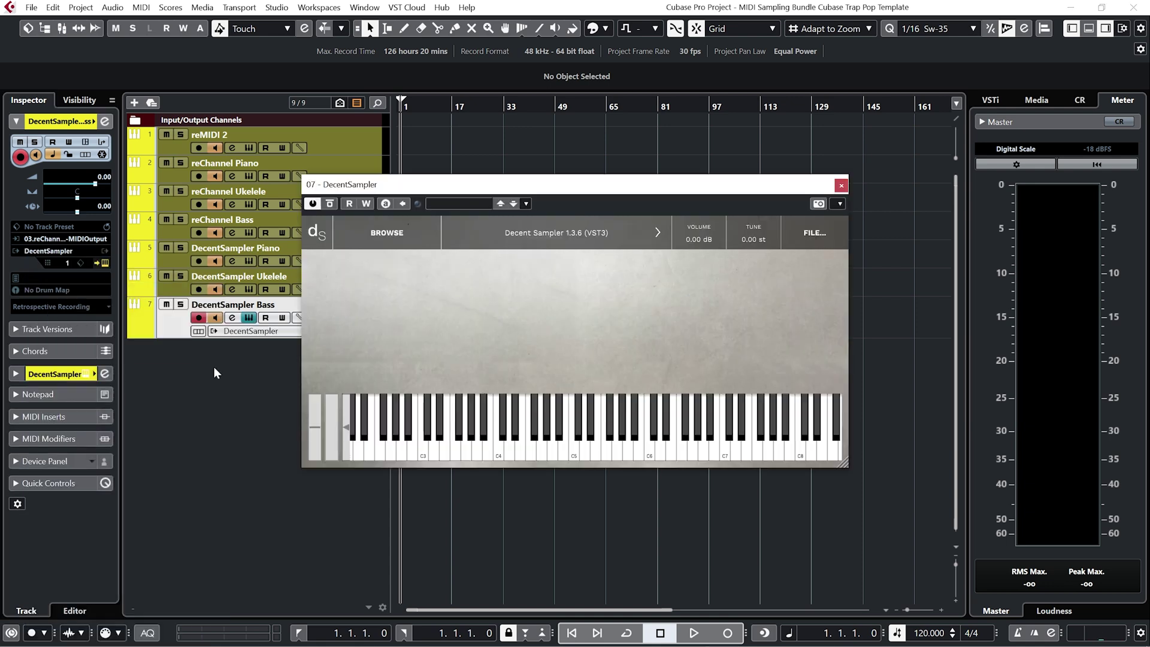
{"action": "left_click", "coordinate": [396, 239]}
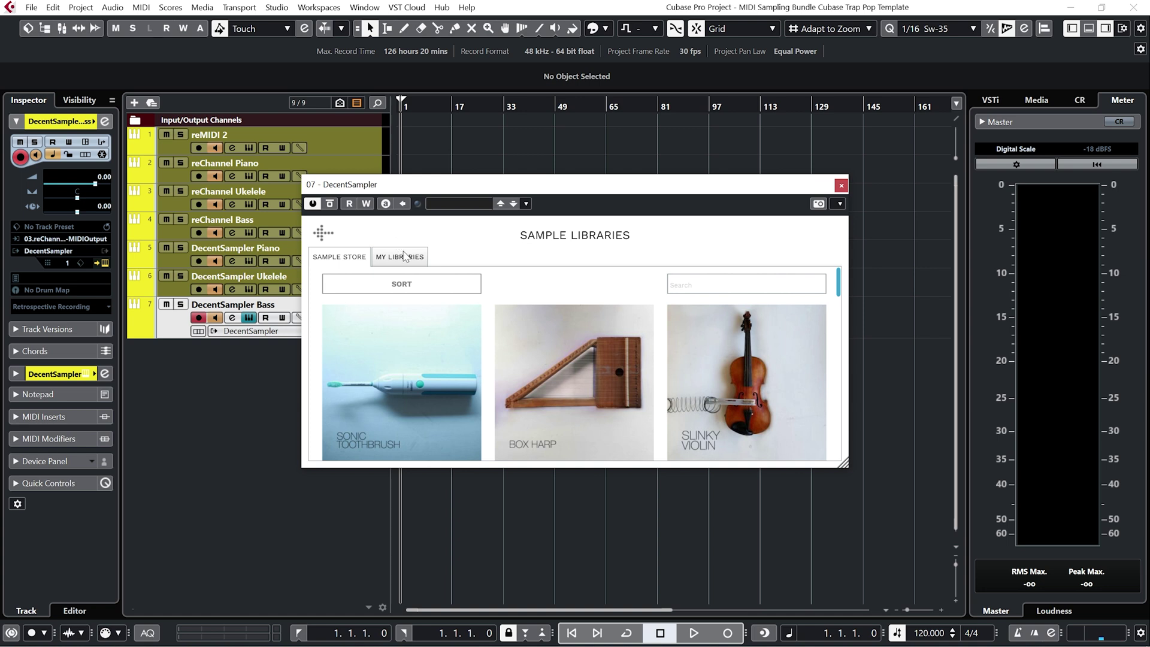
{"action": "left_click", "coordinate": [405, 256]}
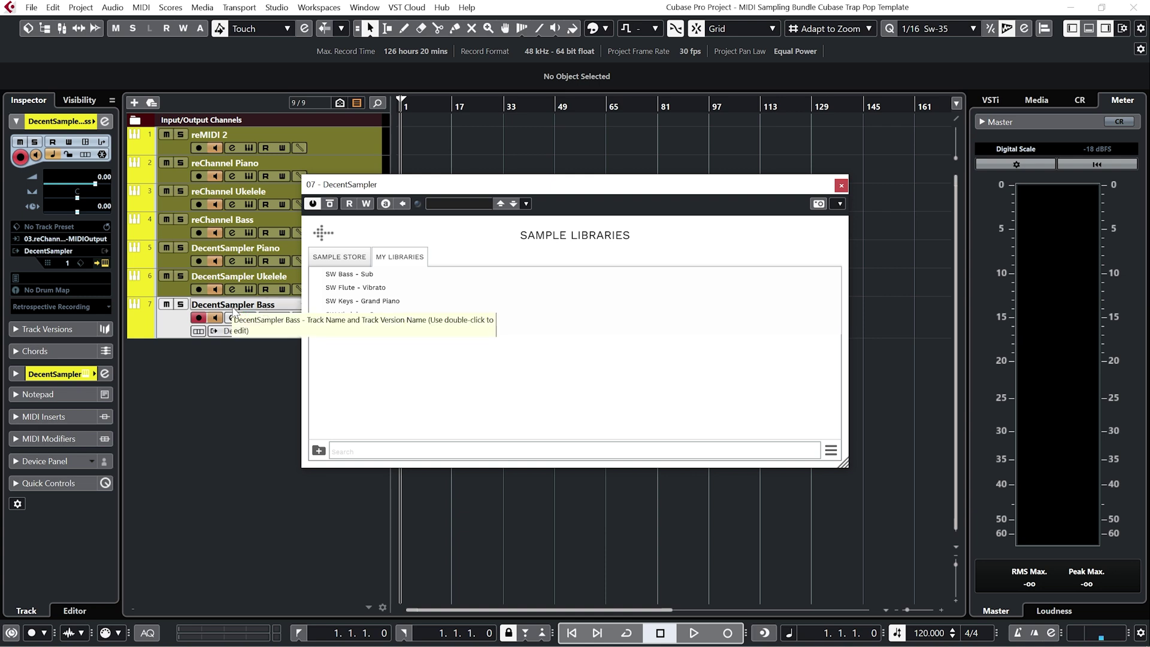
{"action": "left_click", "coordinate": [367, 275]}
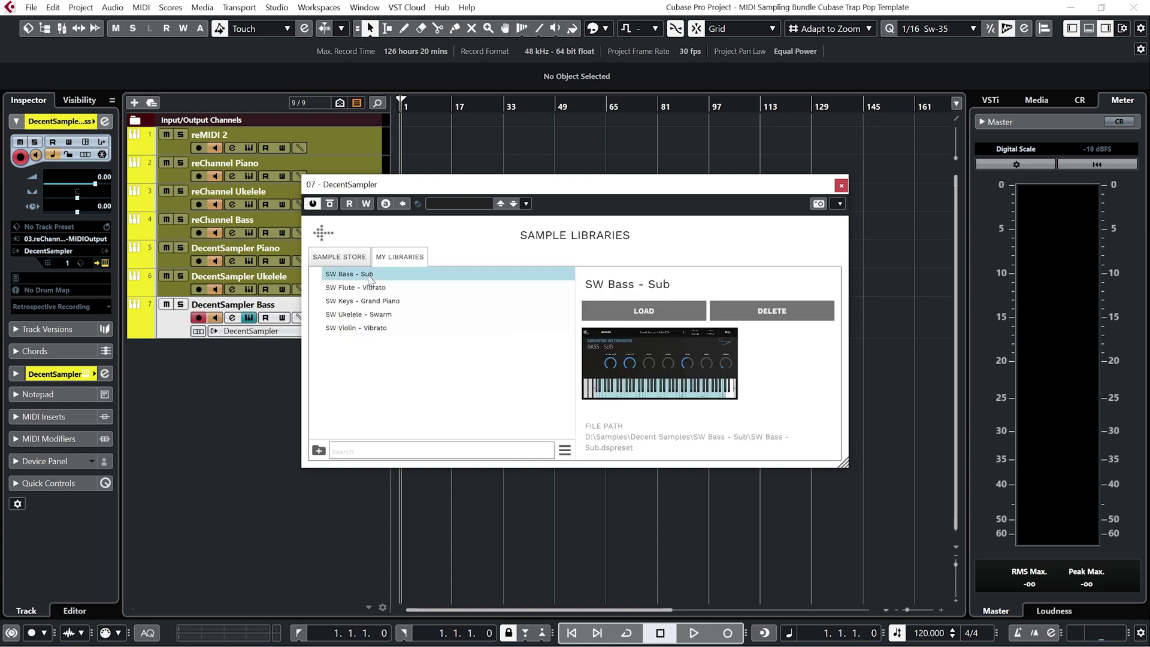
{"action": "left_click", "coordinate": [644, 312]}
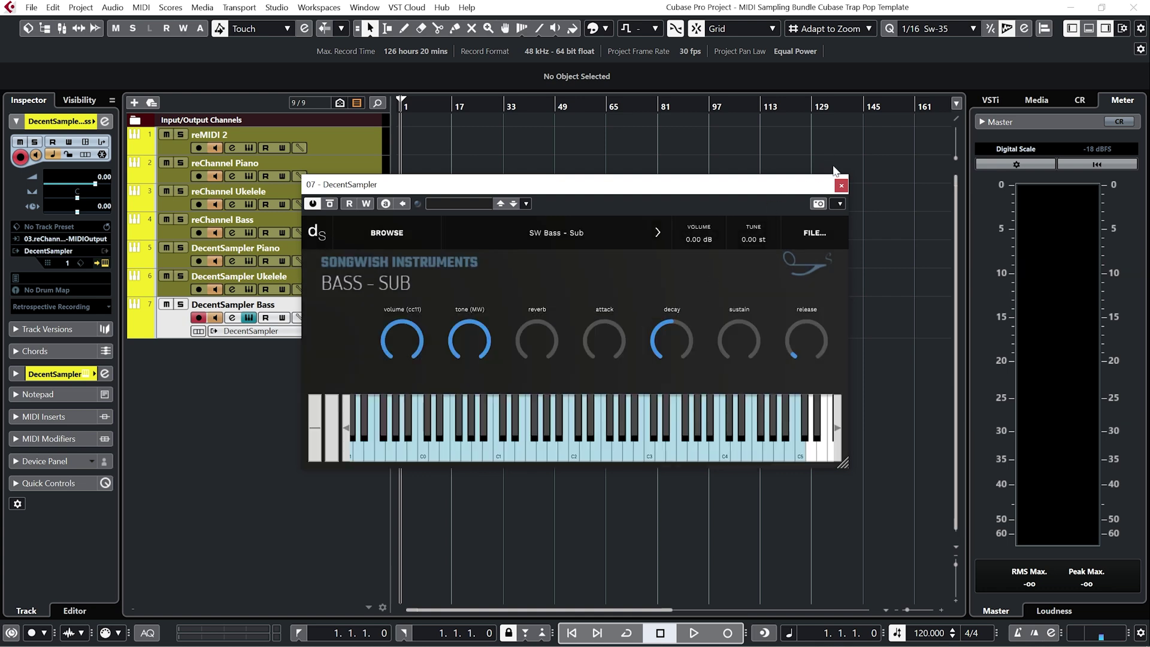
{"action": "left_click", "coordinate": [840, 187]}
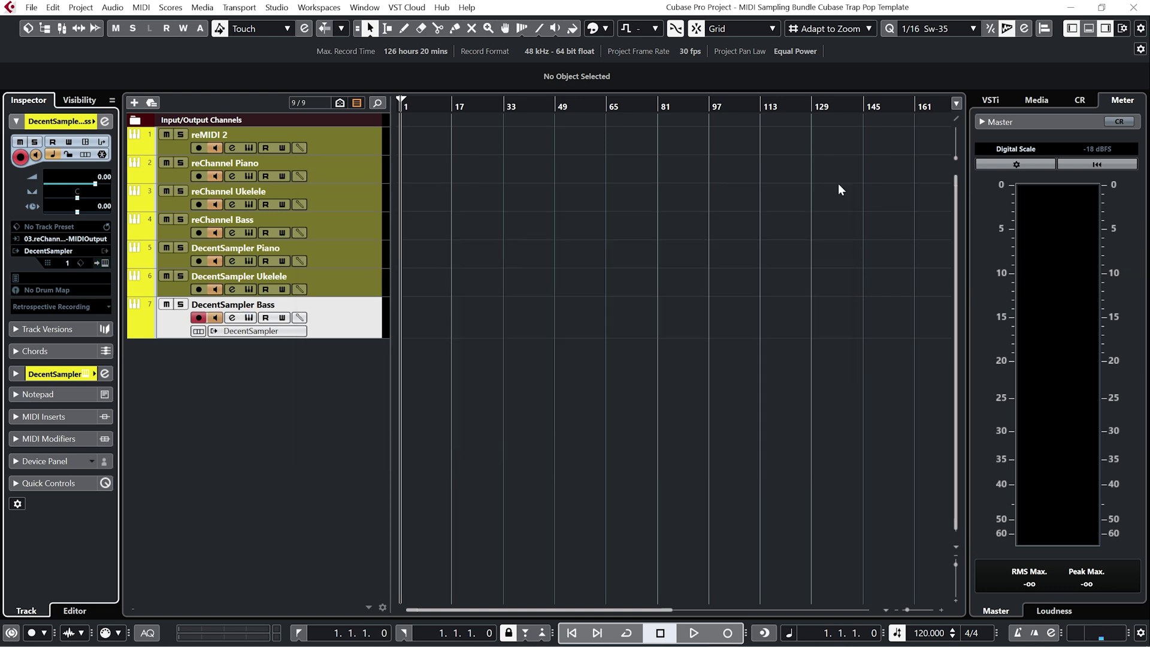
Load the SW Ukelele - Swarm library into the ukulele track's DecentSampler.
{"action": "left_click", "coordinate": [254, 289]}
{"action": "left_click", "coordinate": [377, 236]}
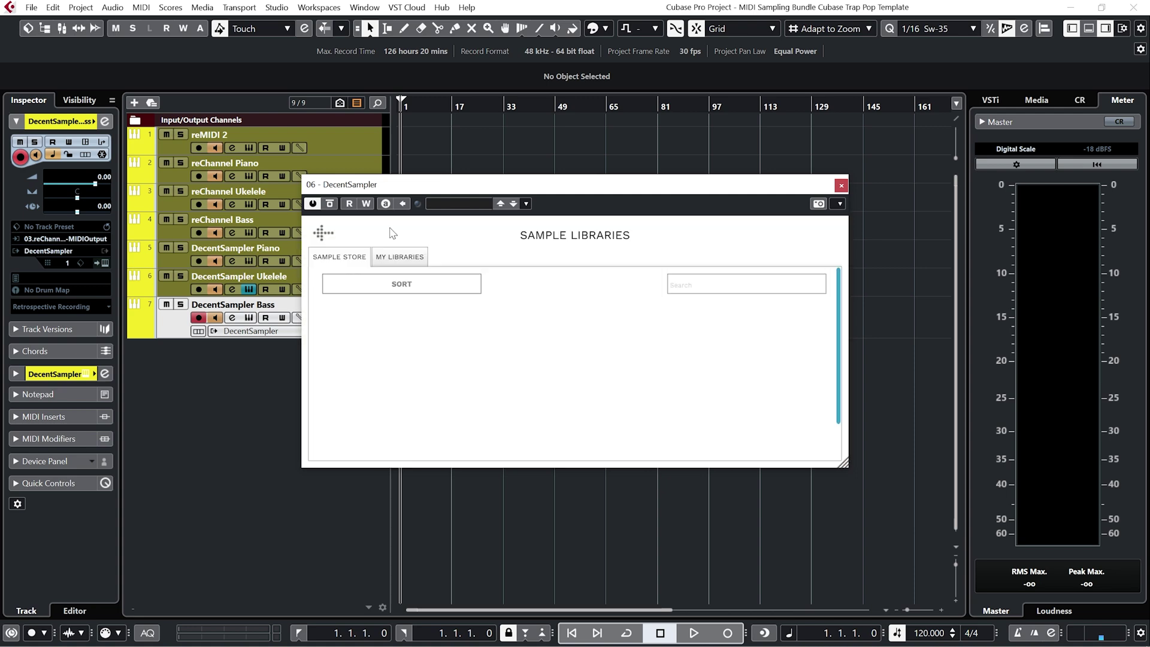
{"action": "left_click", "coordinate": [416, 257]}
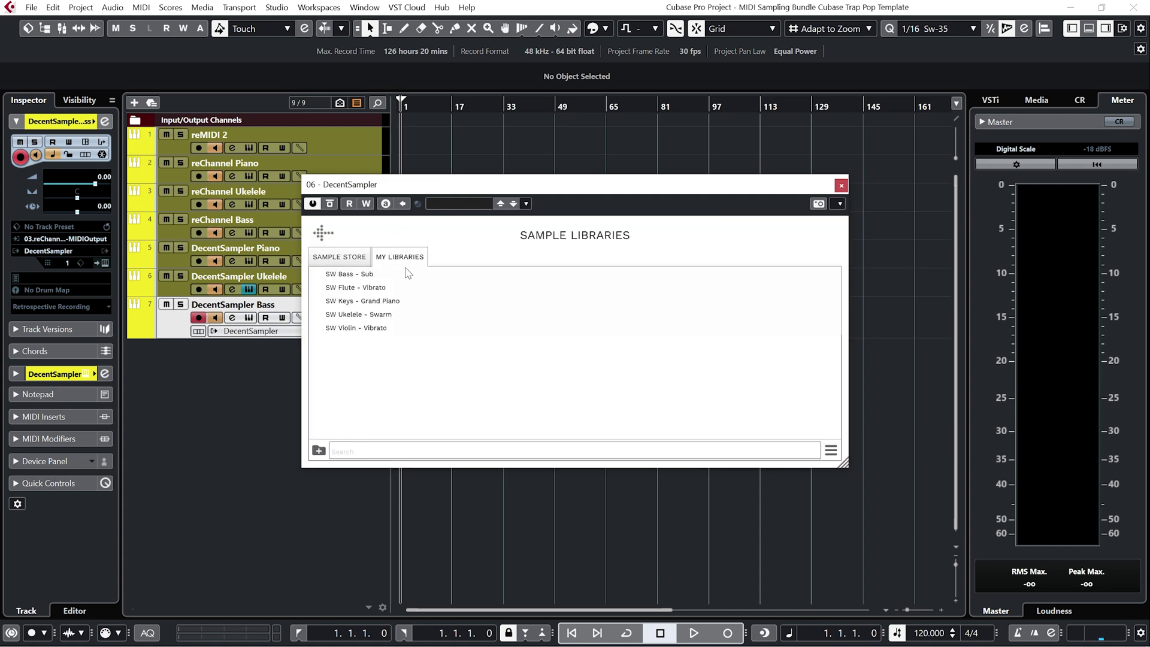
{"action": "left_click", "coordinate": [383, 315]}
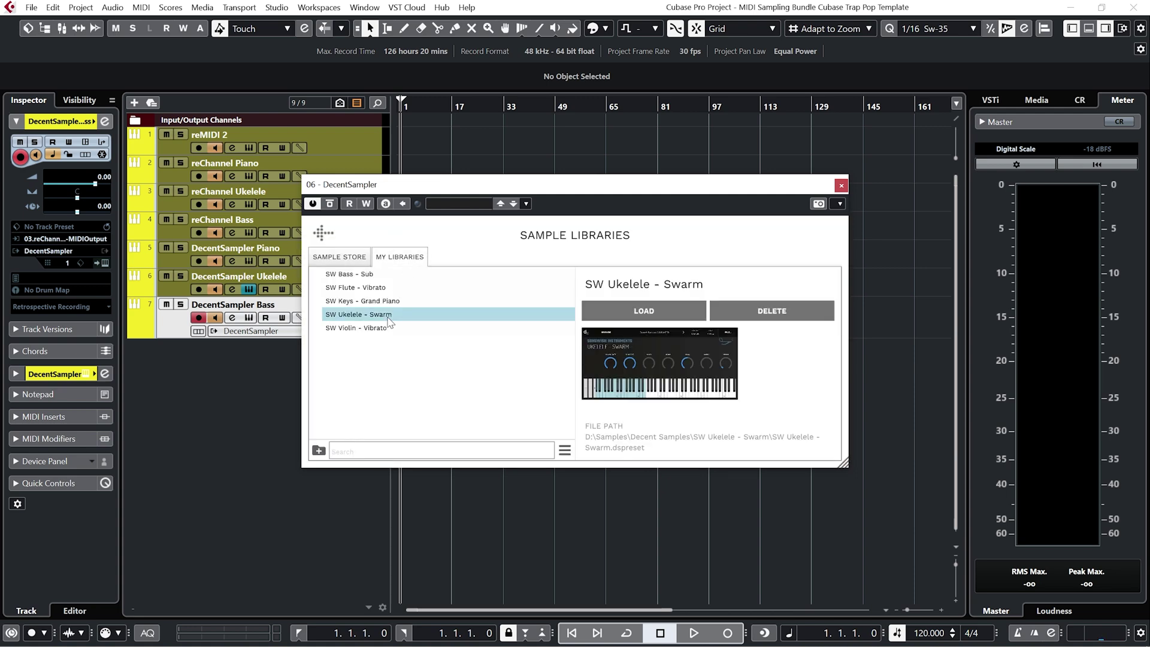
{"action": "left_click", "coordinate": [627, 314]}
{"action": "left_click", "coordinate": [840, 188]}
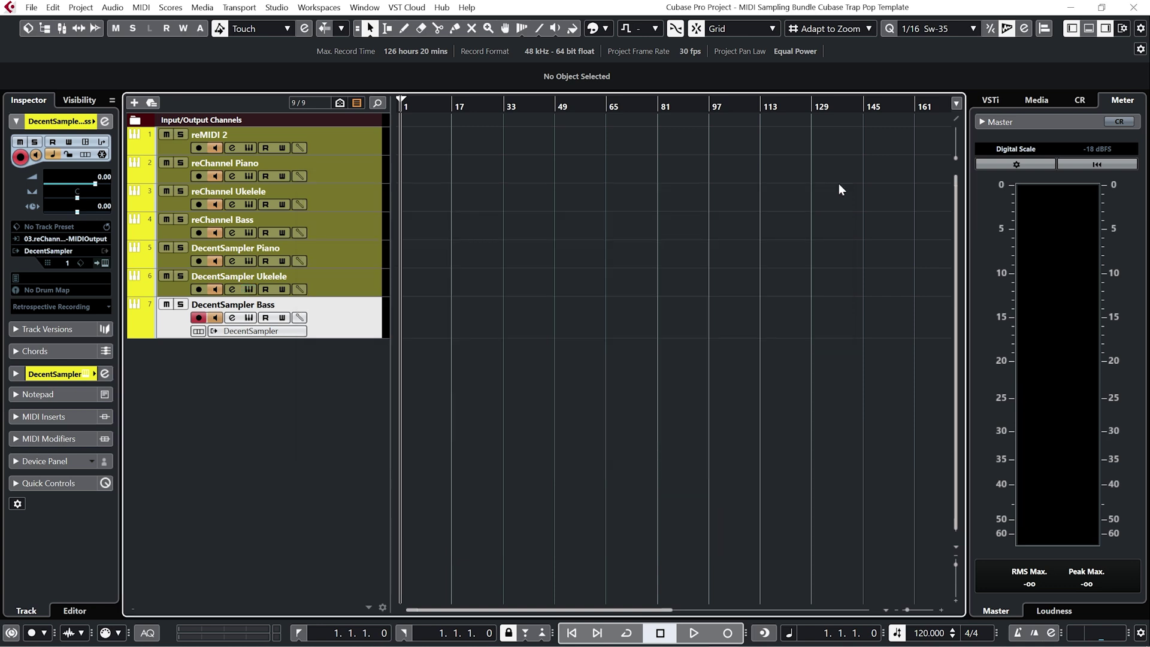
Load SW Keys - Grand Piano from My Libraries into the DecentSampler Piano instrument.
{"action": "left_click", "coordinate": [376, 261]}
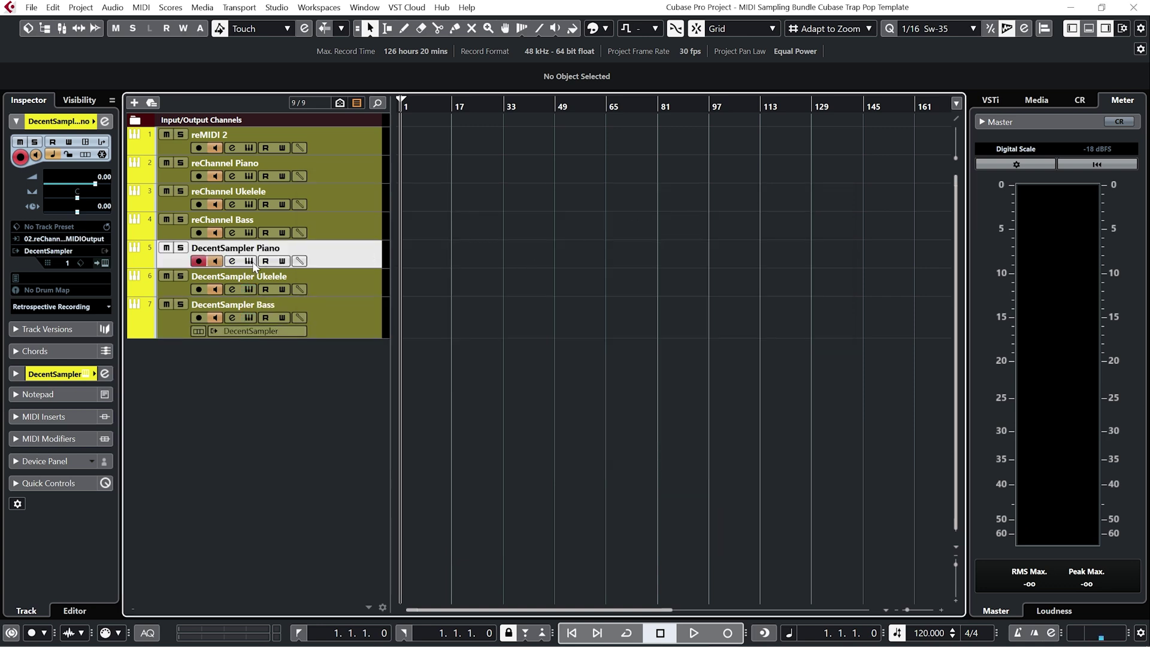
{"action": "left_click", "coordinate": [248, 261]}
{"action": "left_click", "coordinate": [344, 221]}
{"action": "left_click", "coordinate": [372, 245]}
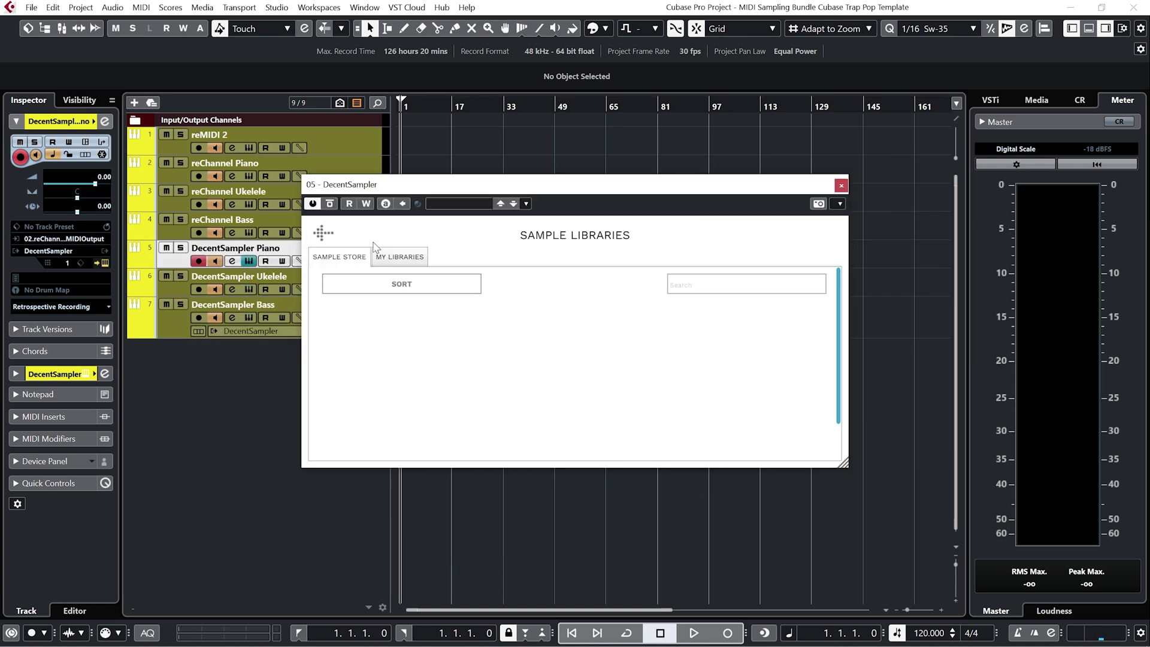
{"action": "left_click", "coordinate": [401, 256]}
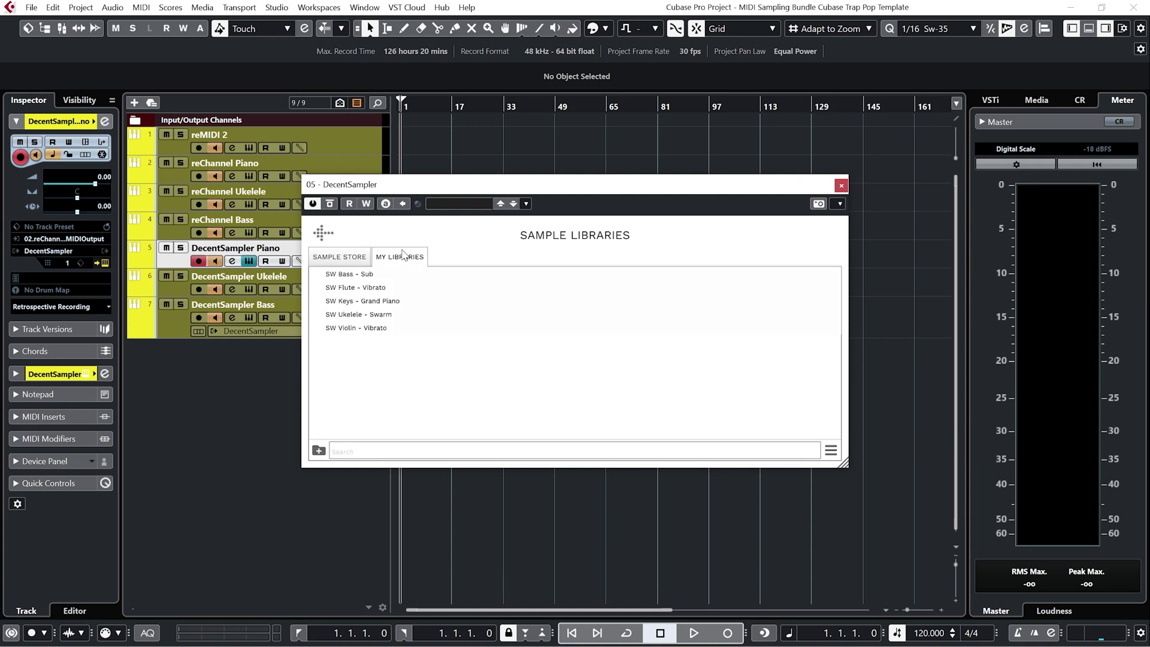
{"action": "left_click", "coordinate": [383, 301]}
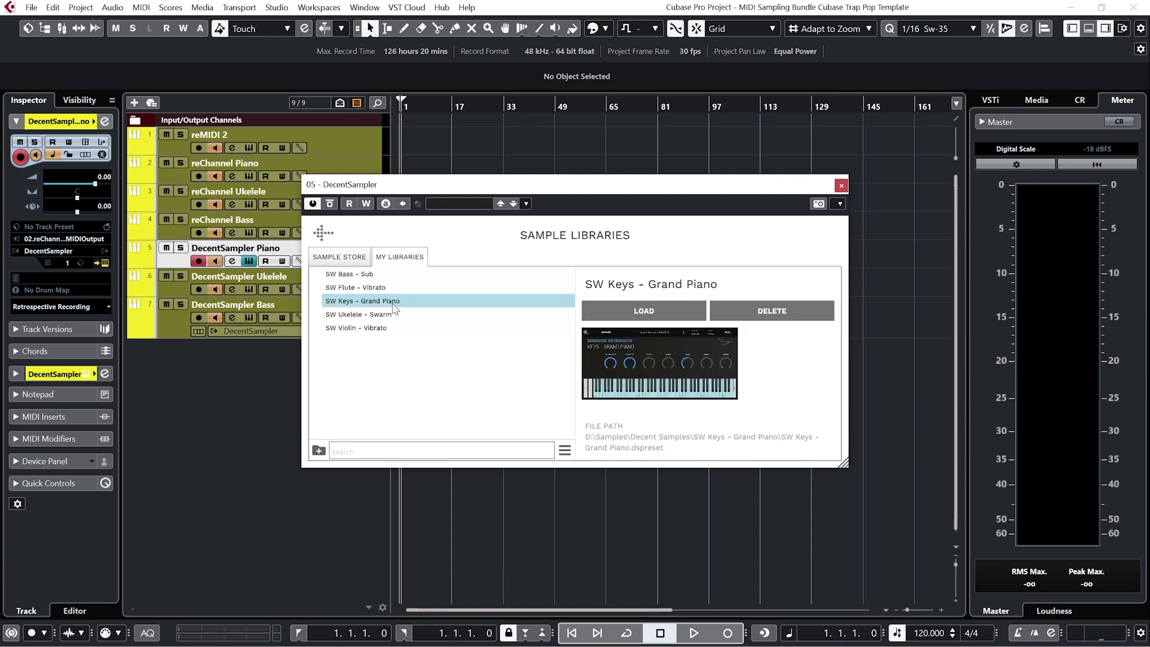
{"action": "left_click", "coordinate": [653, 308]}
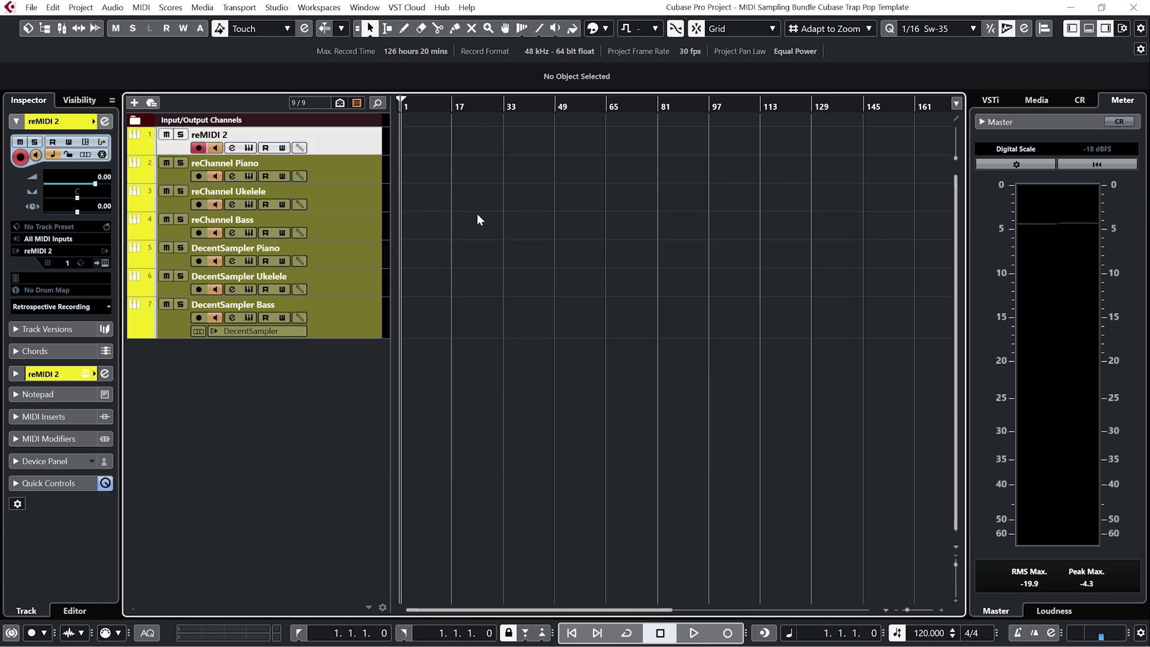
Set the Inspector MIDI channel to Any on reChannel Piano, Ukelele and Bass, then save.
{"action": "left_click", "coordinate": [372, 167]}
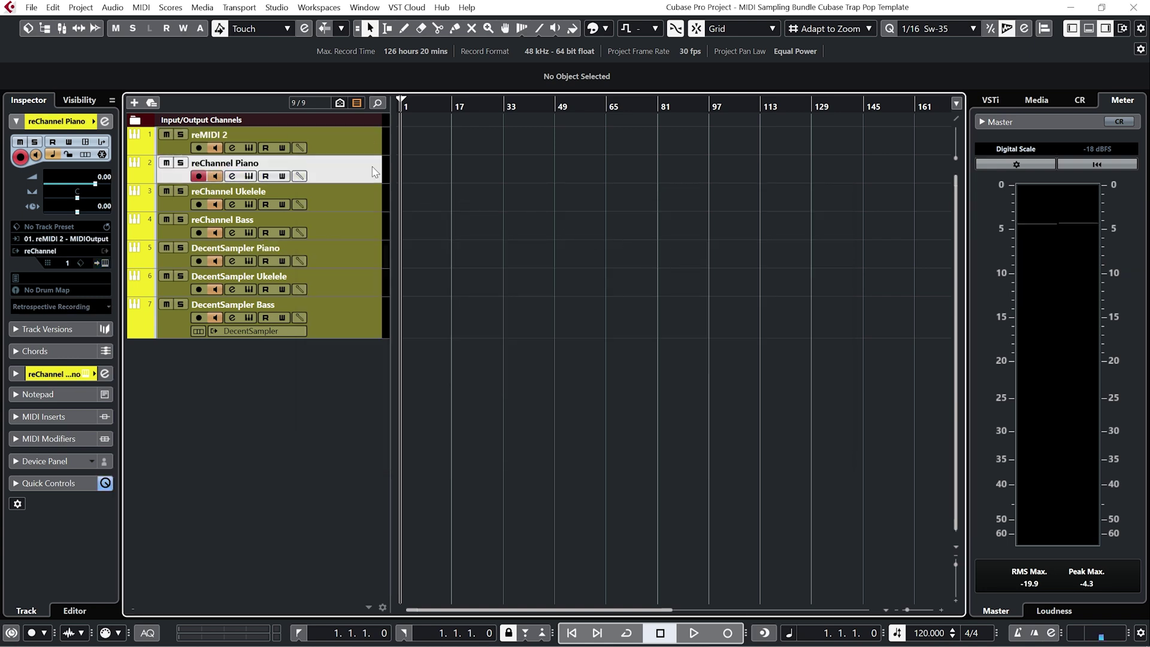
{"action": "left_click", "coordinate": [66, 262]}
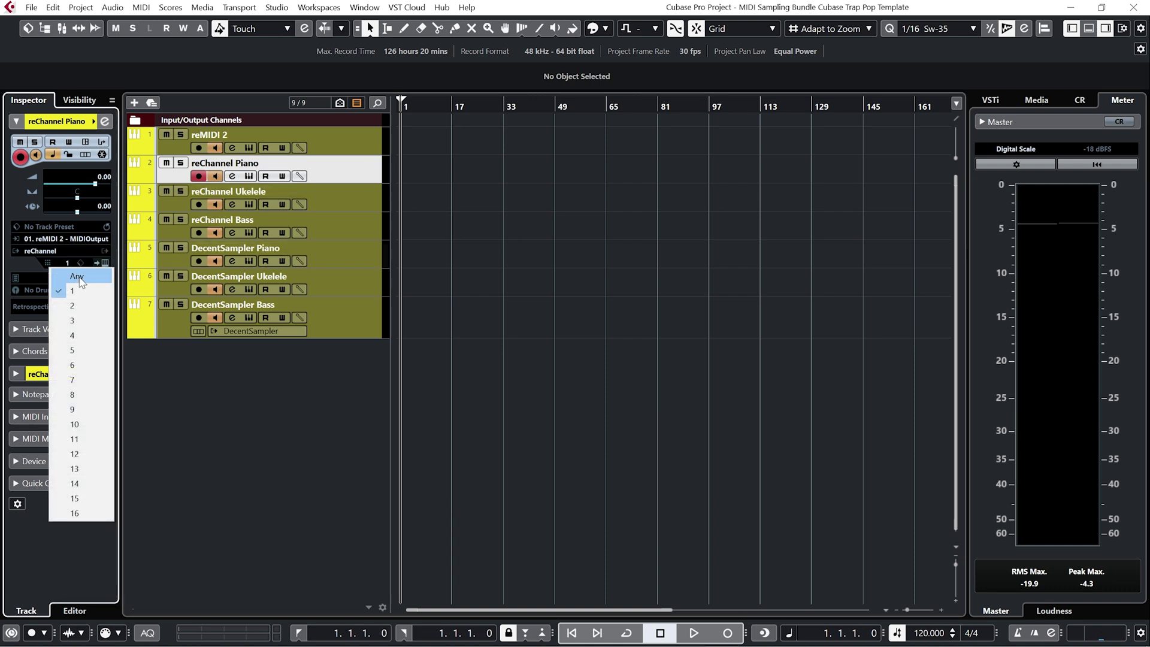
{"action": "left_click", "coordinate": [77, 276]}
{"action": "left_click", "coordinate": [348, 195]}
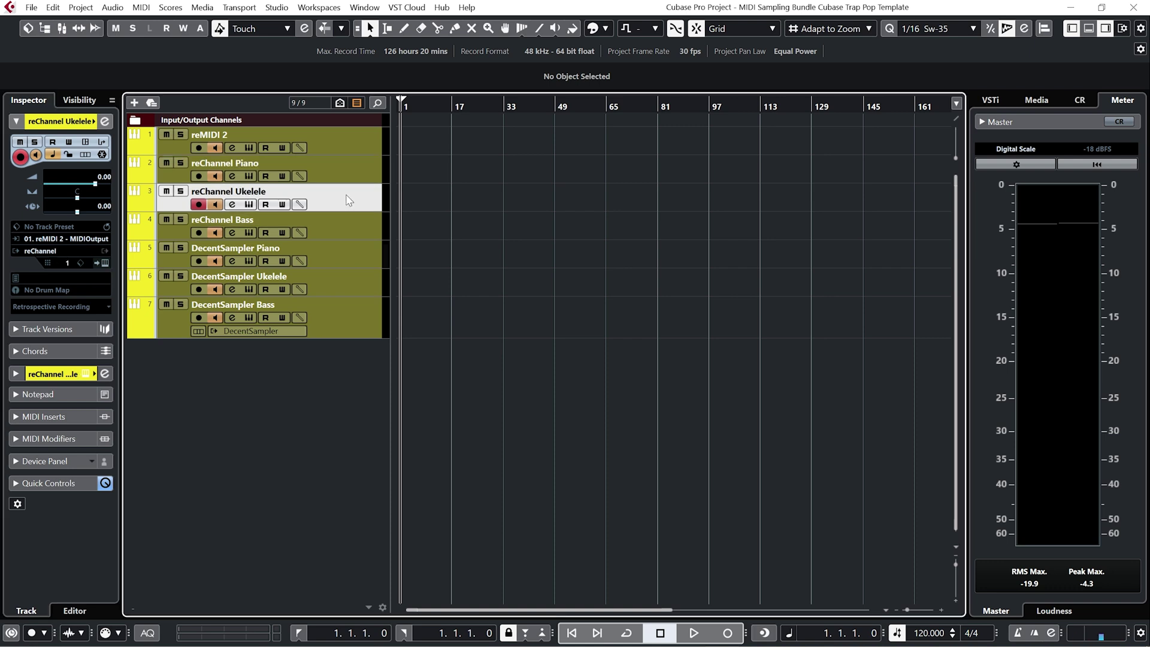
{"action": "left_click", "coordinate": [69, 262]}
{"action": "left_click", "coordinate": [76, 272]}
{"action": "left_click", "coordinate": [358, 232]}
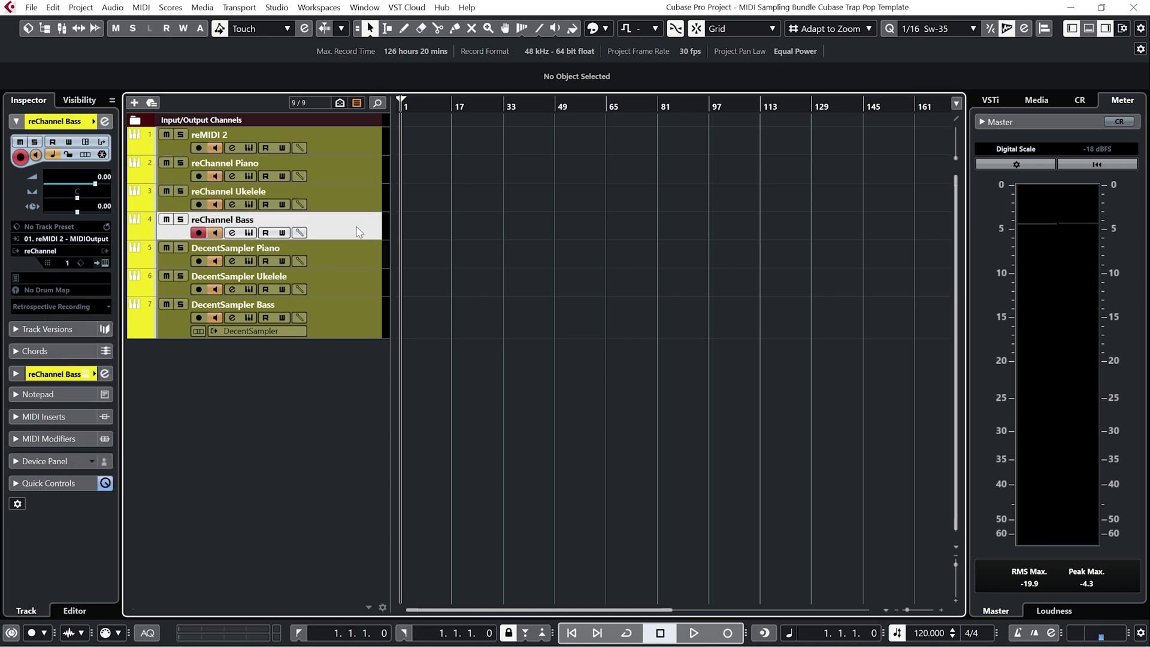
{"action": "left_click", "coordinate": [90, 261]}
{"action": "left_click", "coordinate": [86, 280]}
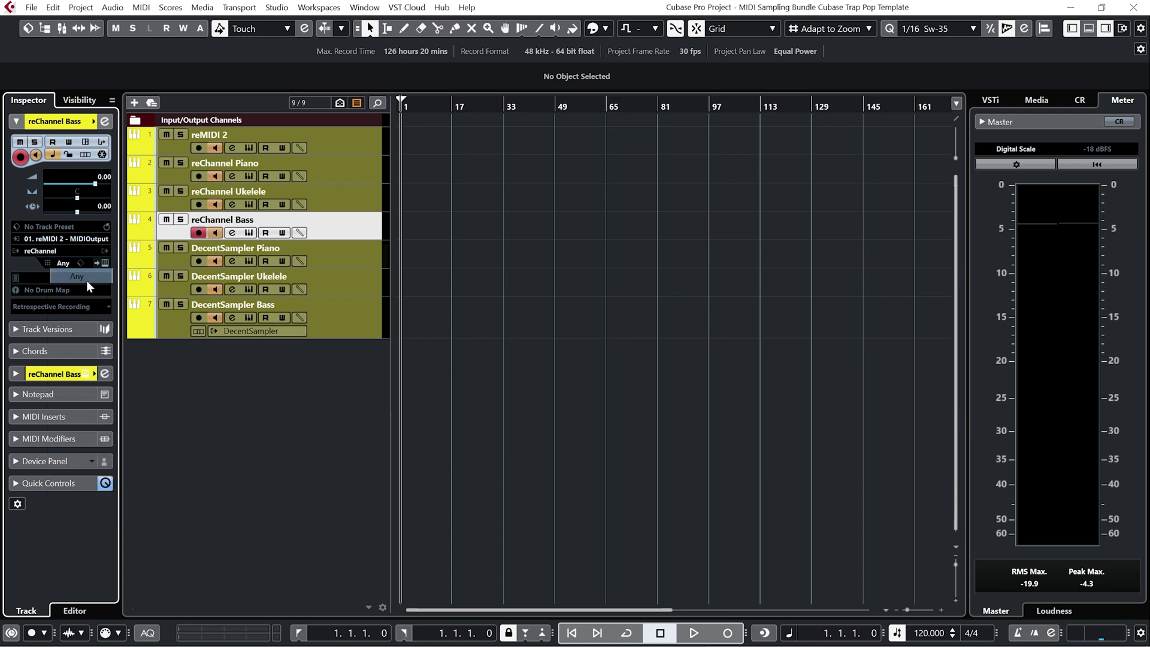
{"action": "left_click", "coordinate": [33, 8]}
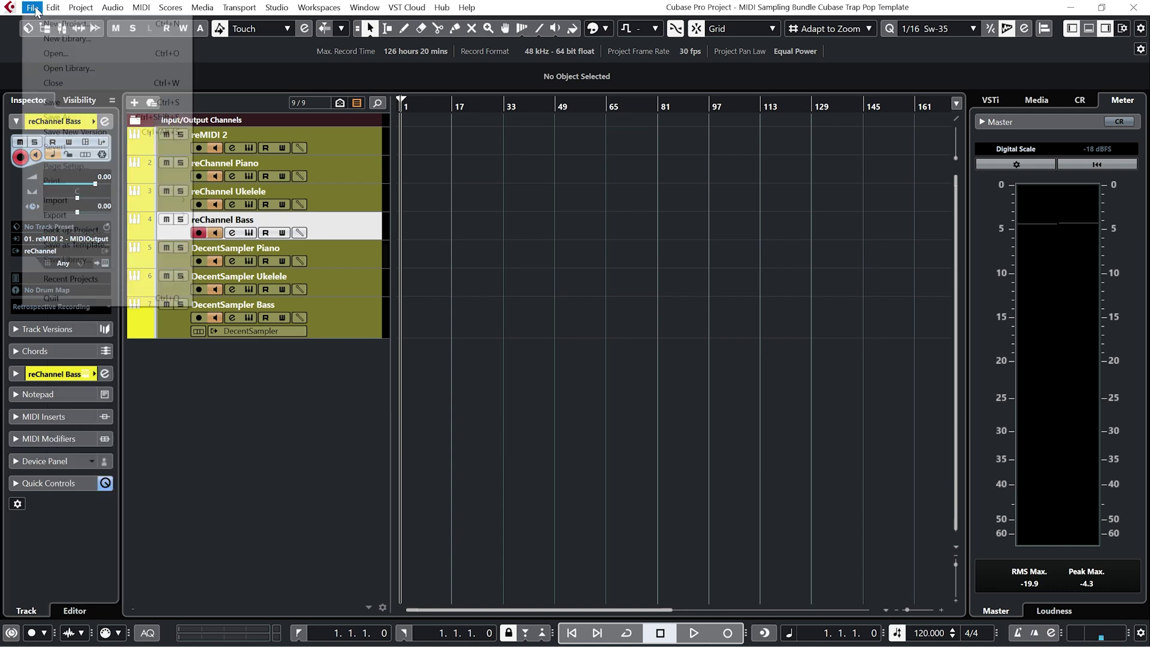
{"action": "left_click", "coordinate": [57, 101]}
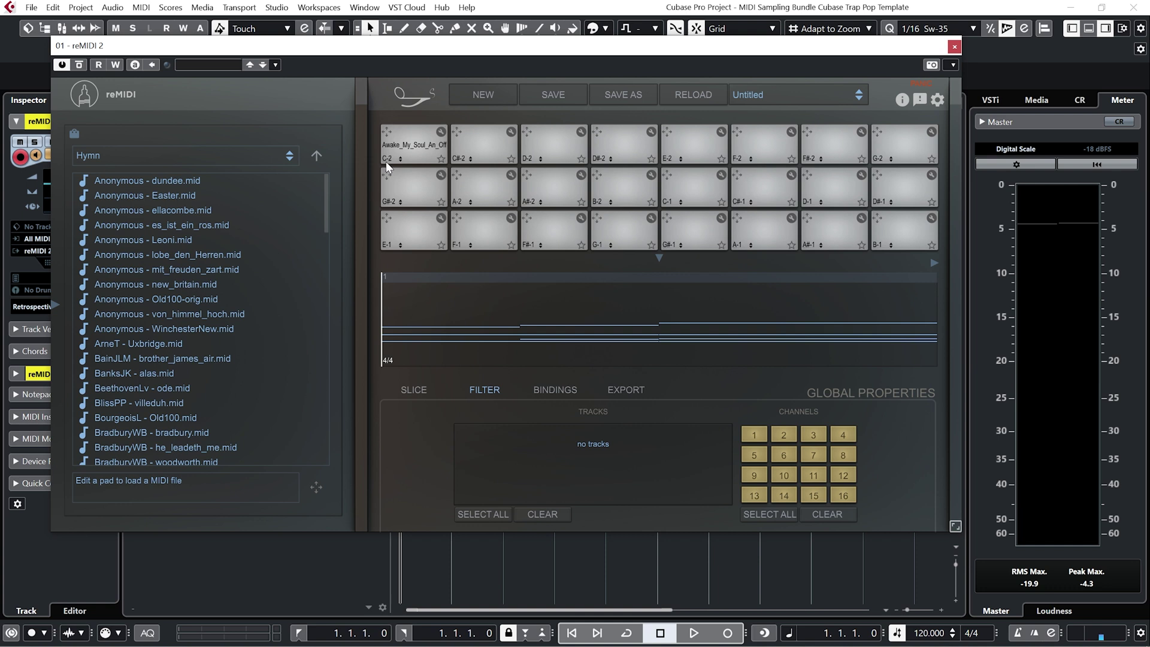
Select the C-2 hymn pad in reMIDI 2 and set the project tempo to 80 BPM.
{"action": "left_click", "coordinate": [440, 132]}
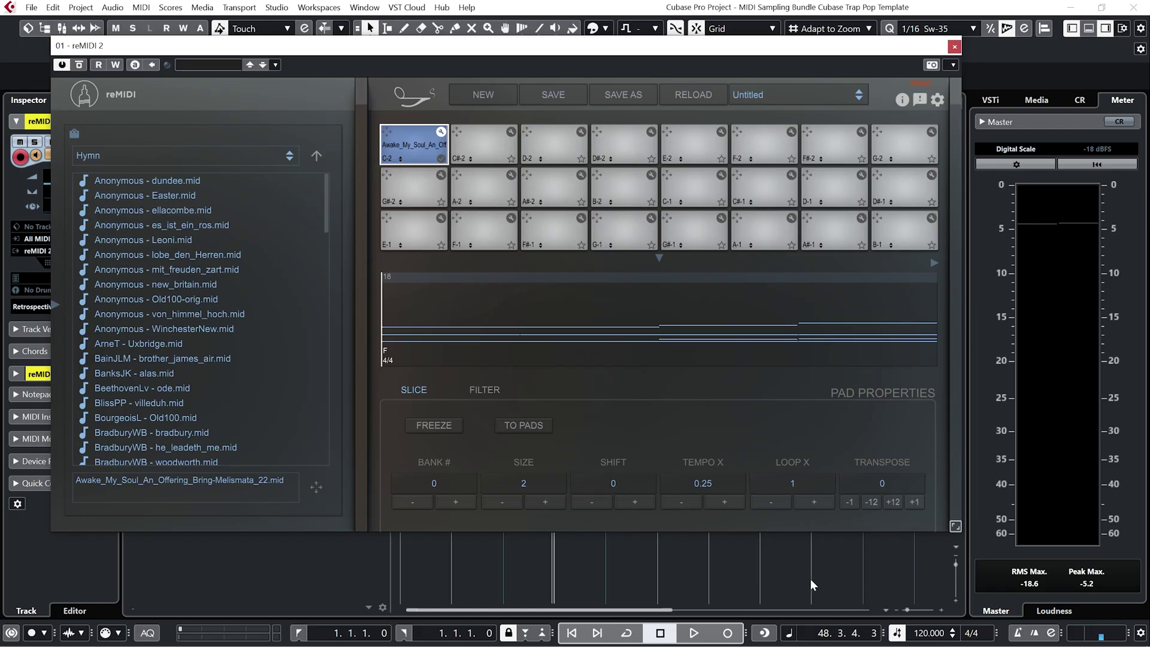
{"action": "double_click", "coordinate": [943, 633]}
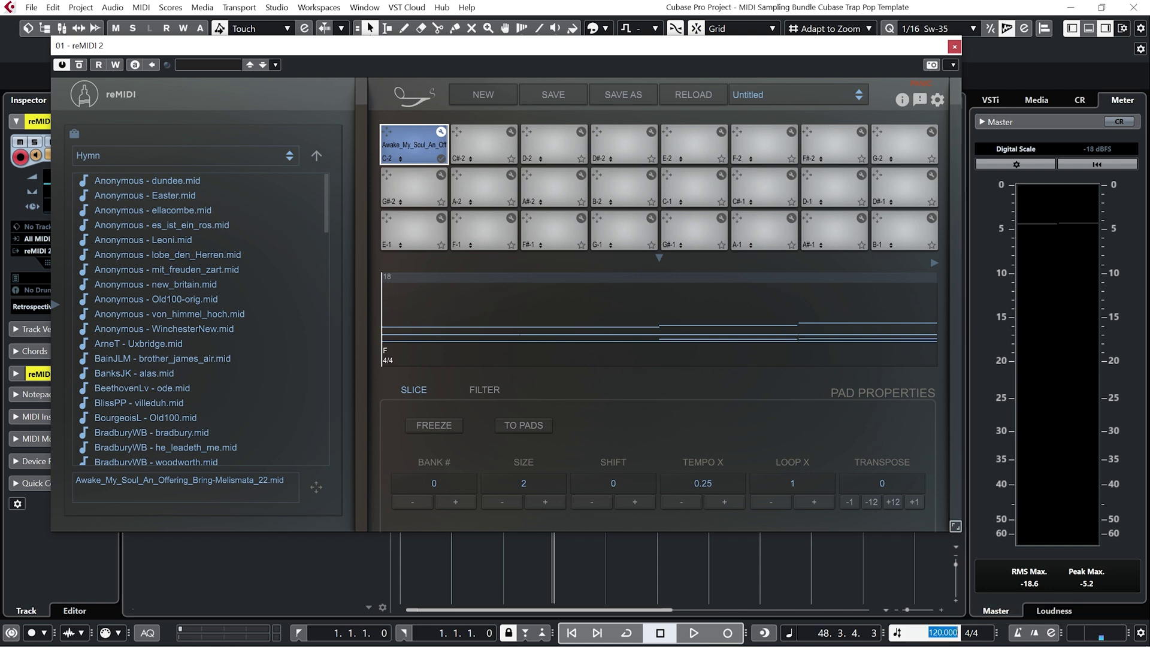
{"action": "type", "text": "80"}
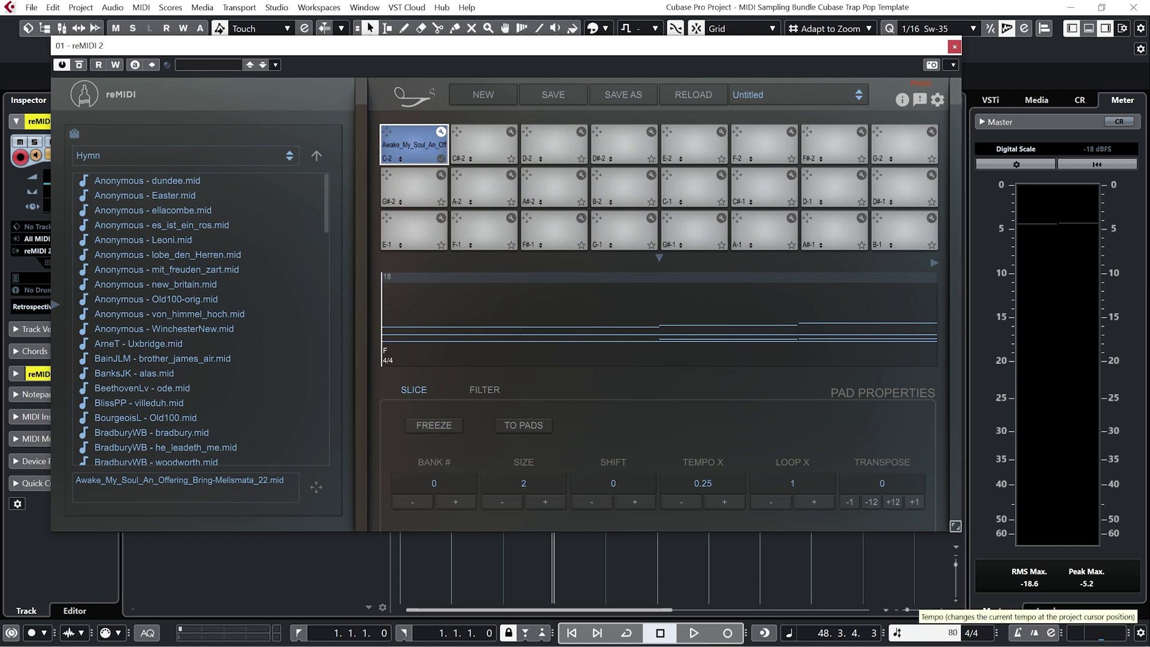
{"action": "key", "text": "Return"}
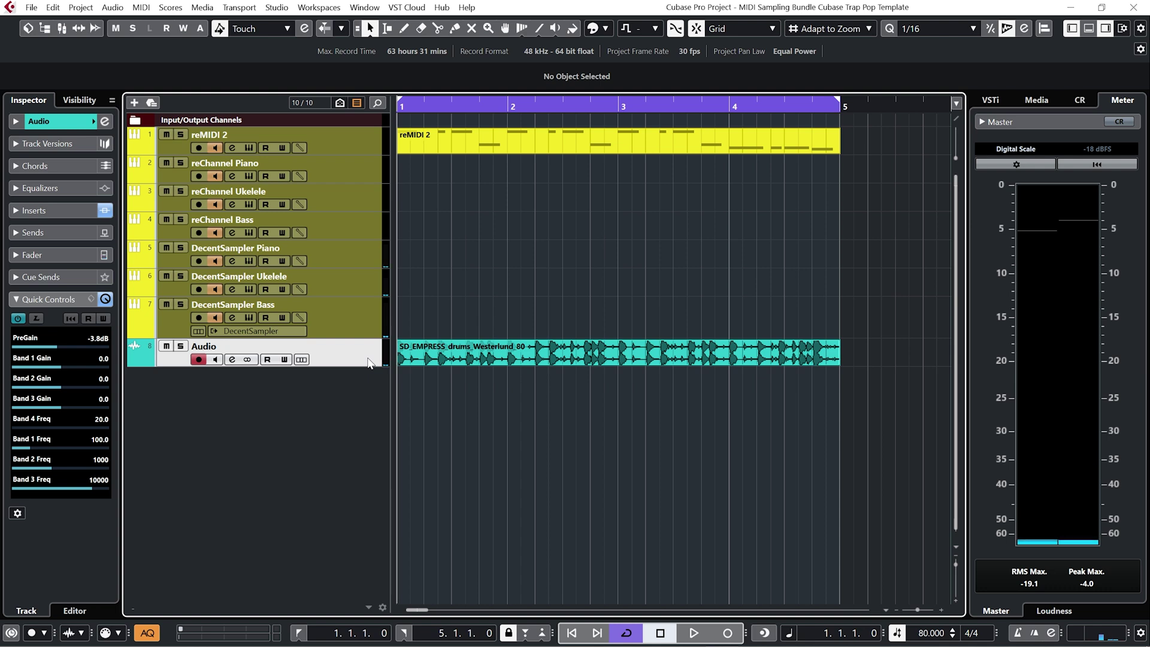
Play the four-bar cycle of the reMIDI 2 part with the drum loop.
{"action": "key", "text": "space"}
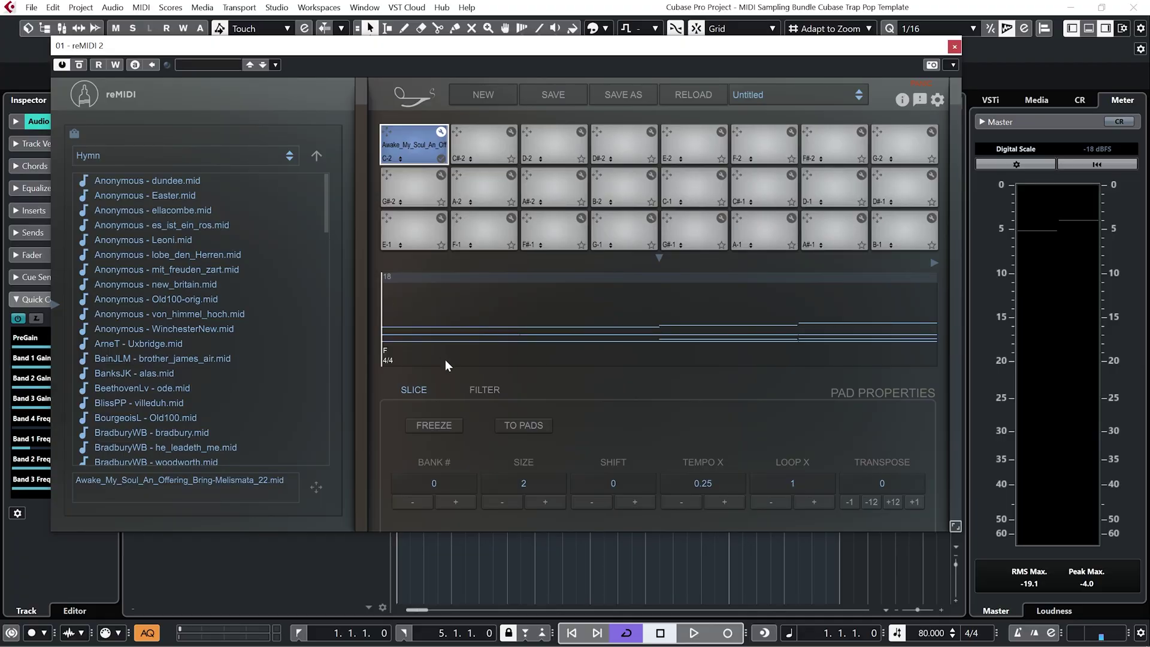
{"action": "left_click", "coordinate": [487, 392]}
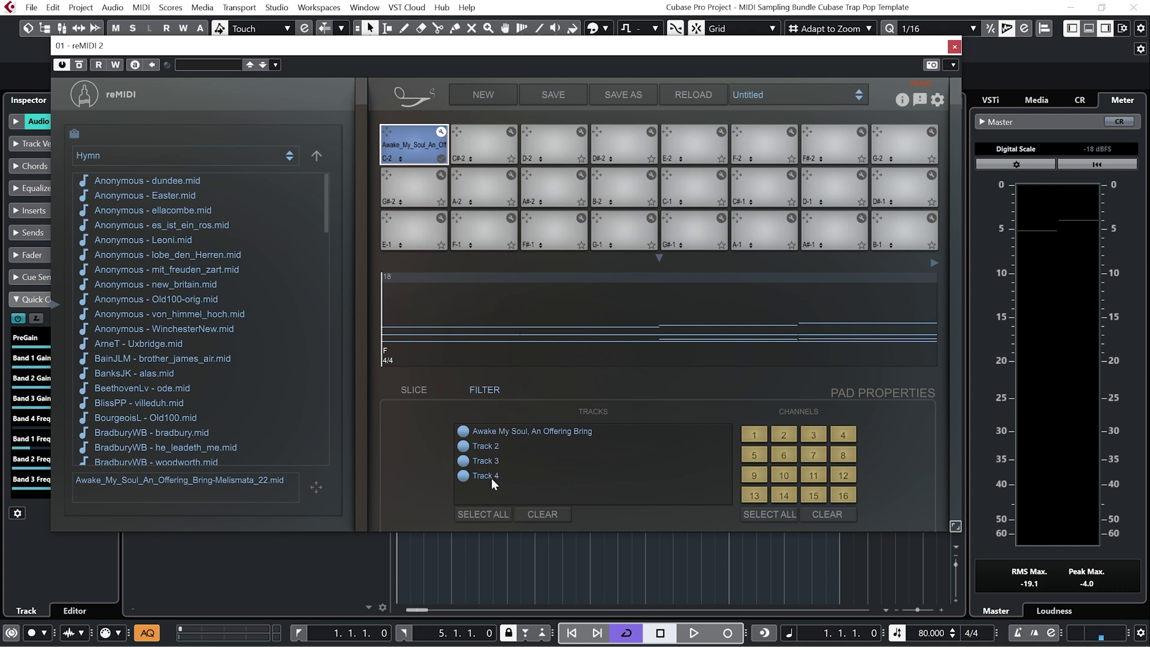
{"action": "key", "text": "ctrl+w"}
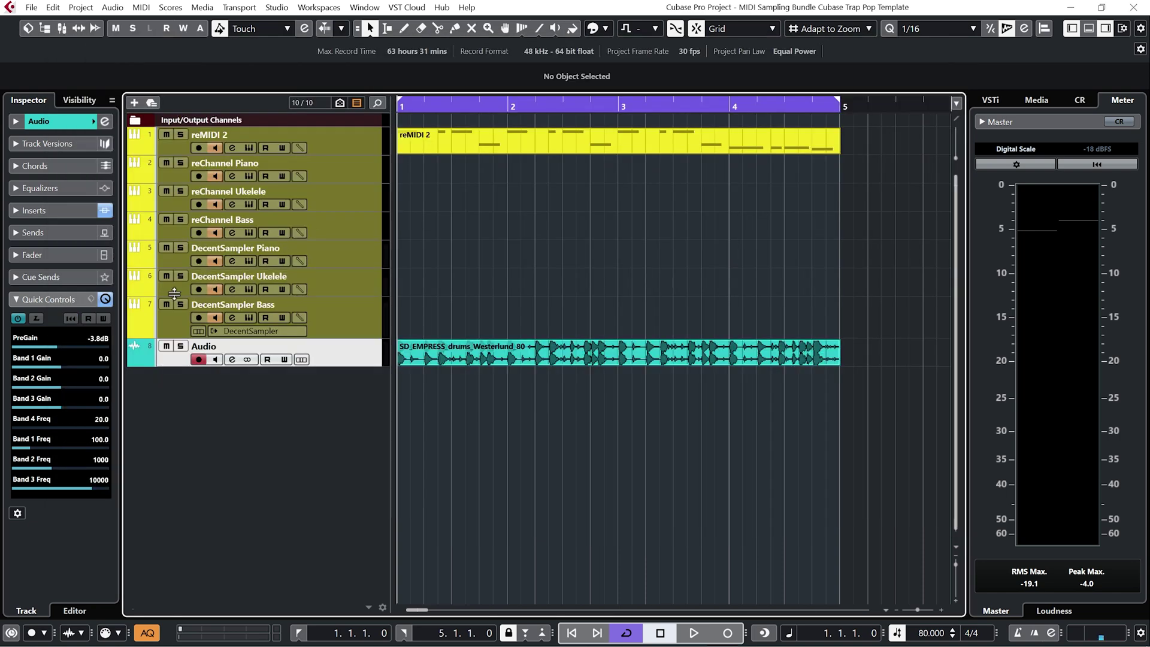
Mute the DecentSampler Piano track and open the reChannel Ukelele plugin window.
{"action": "left_click", "coordinate": [167, 247]}
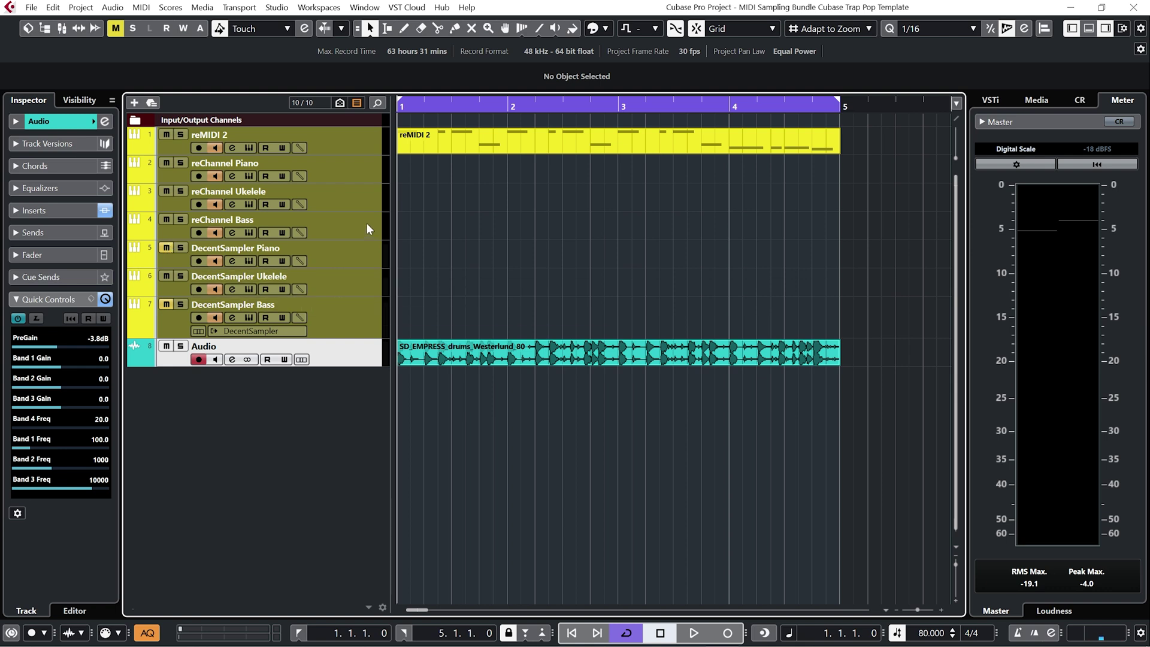
{"action": "left_click", "coordinate": [249, 204]}
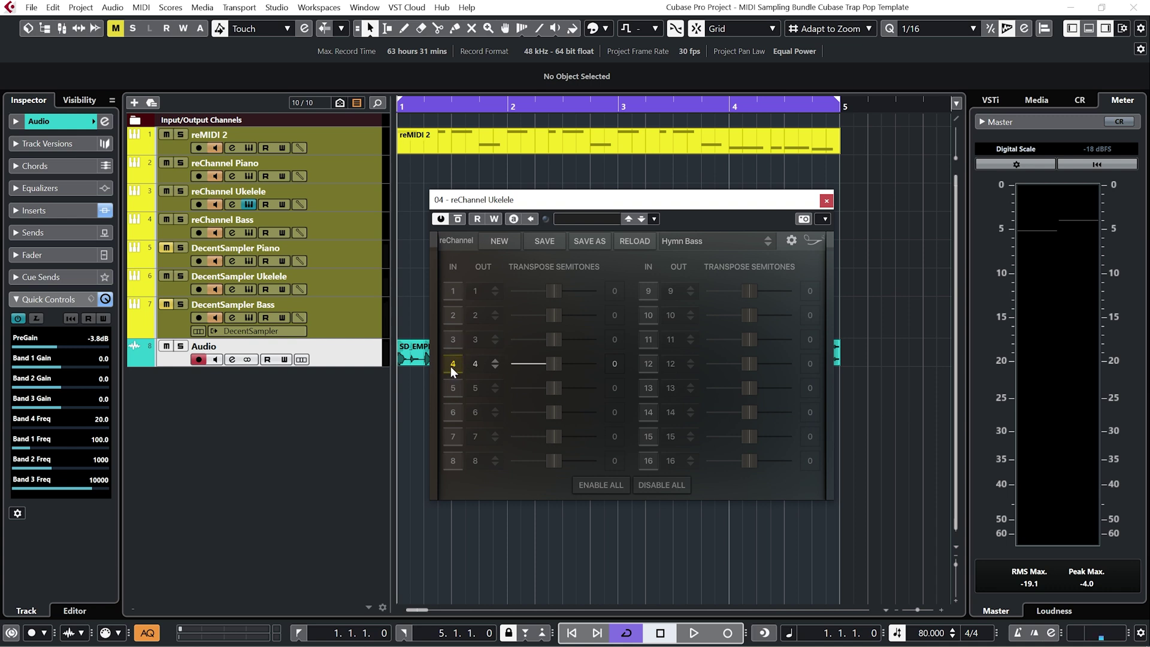
Switch the Ukelele reChannel from input channel 4 to channel 1, audition it, then turn channel 1 off.
{"action": "key", "text": "space"}
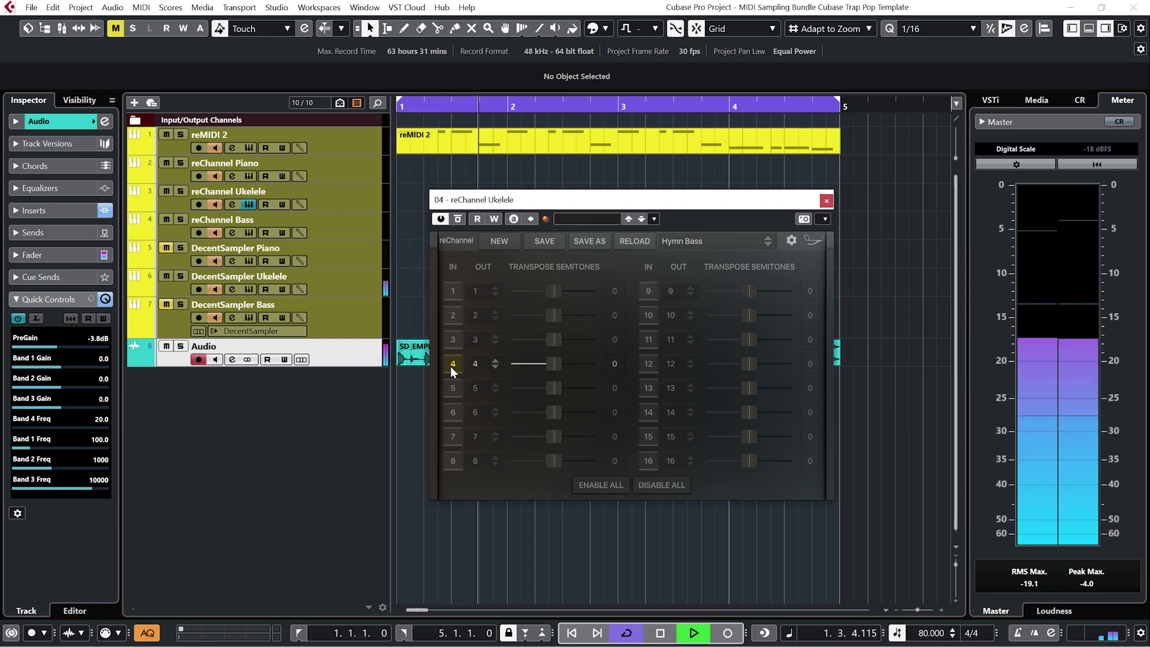
{"action": "key", "text": "space"}
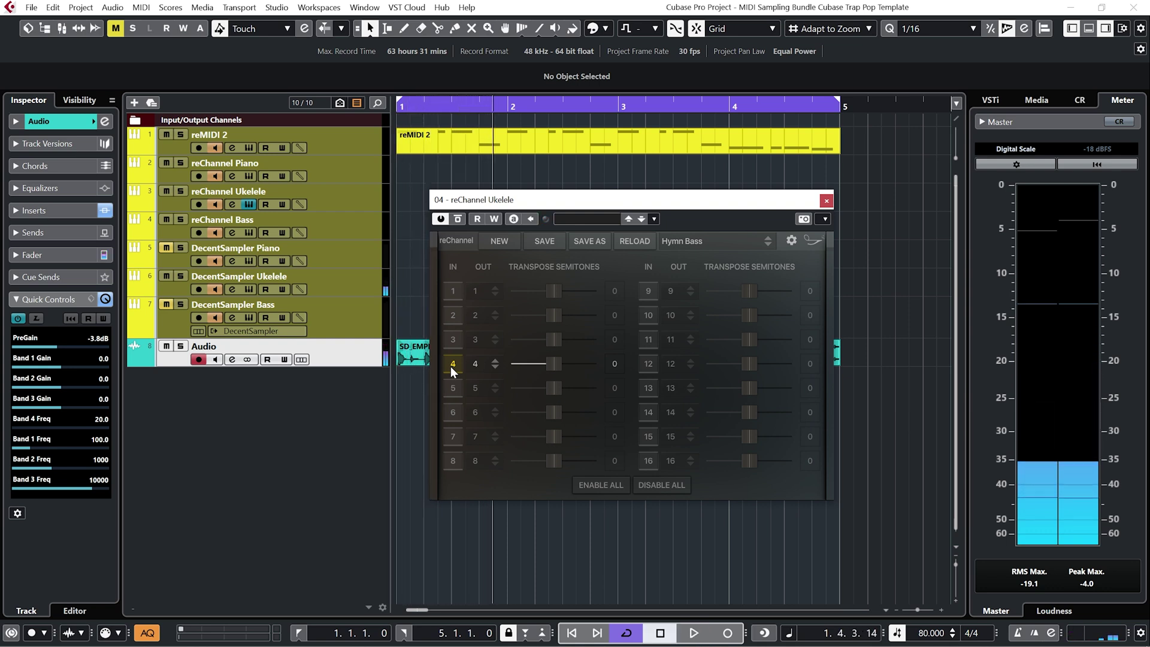
{"action": "left_click", "coordinate": [450, 364]}
{"action": "left_click", "coordinate": [450, 292]}
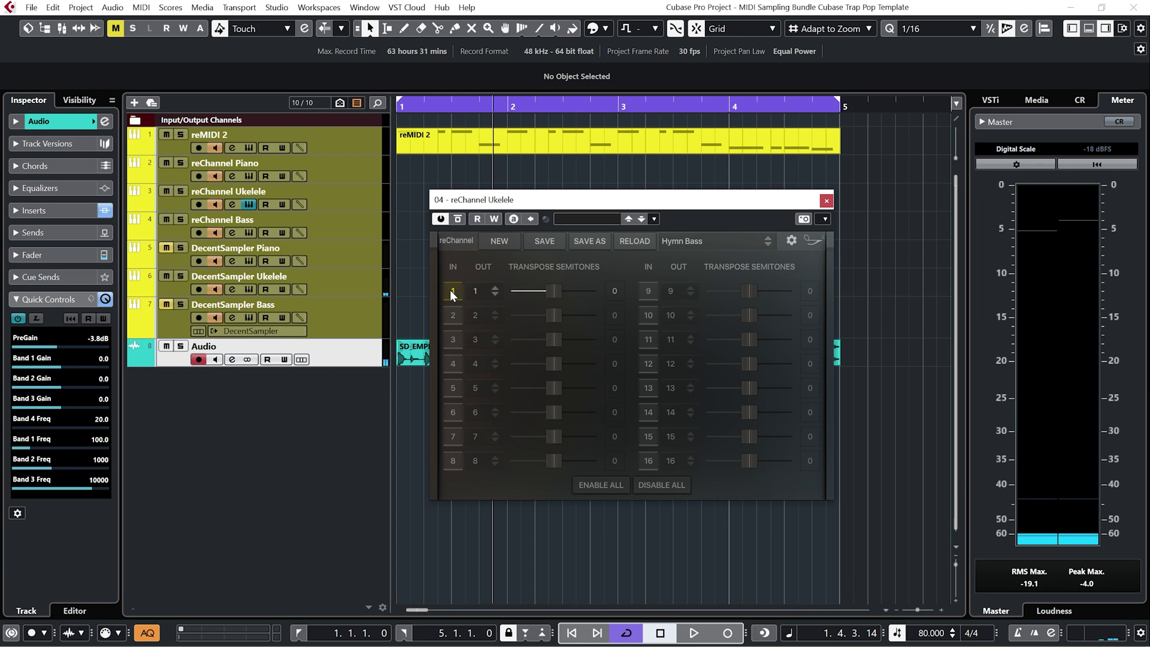
{"action": "key", "text": "KP_Decimal"}
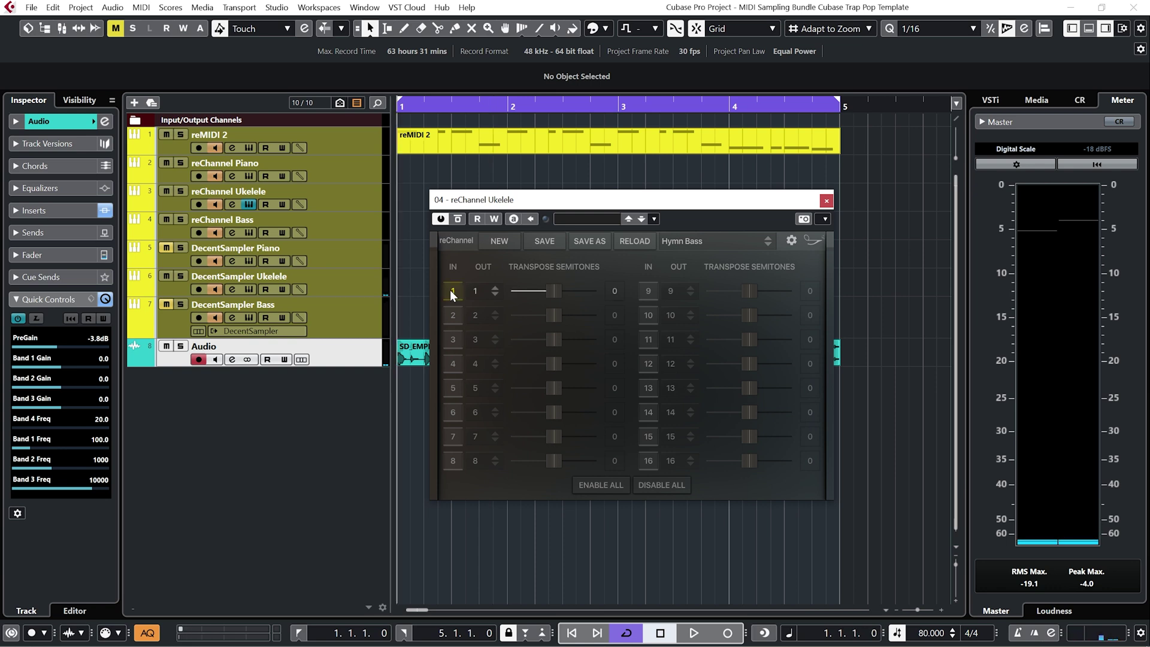
{"action": "key", "text": "space"}
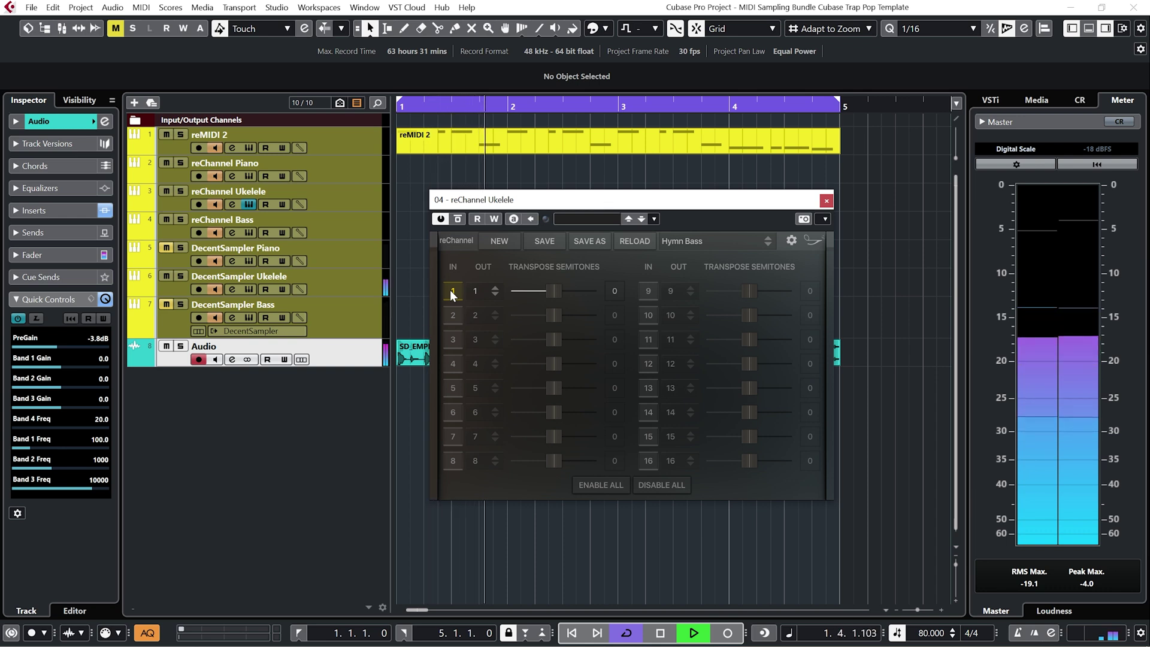
{"action": "key", "text": "space"}
{"action": "left_click", "coordinate": [450, 290]}
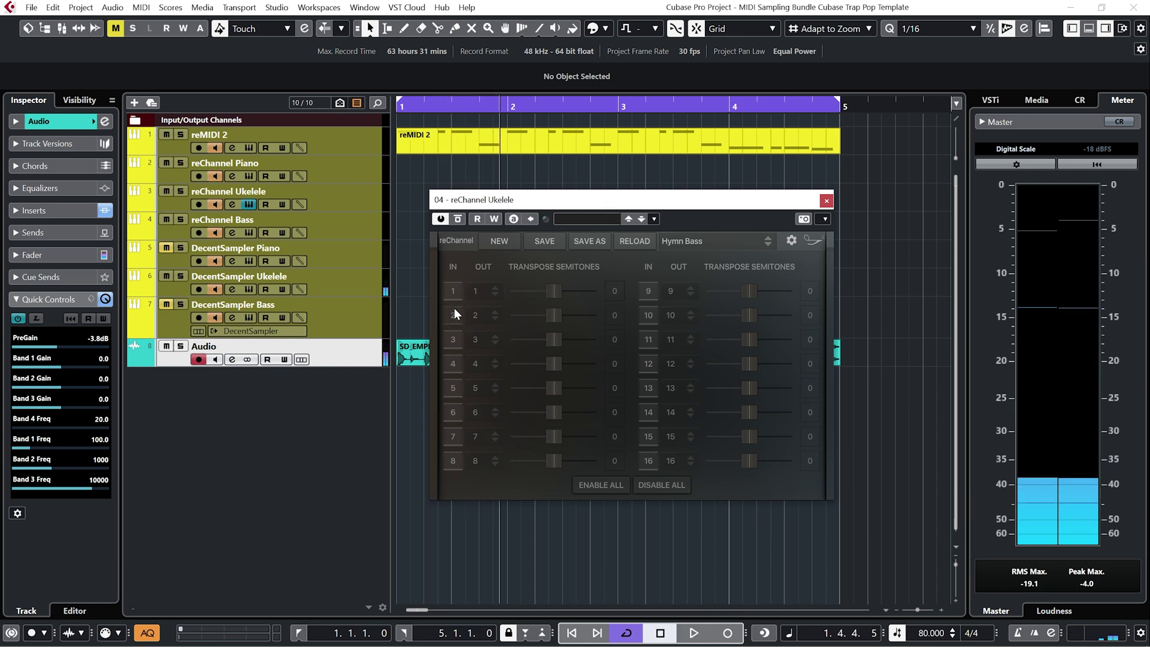
{"action": "key", "text": "Home"}
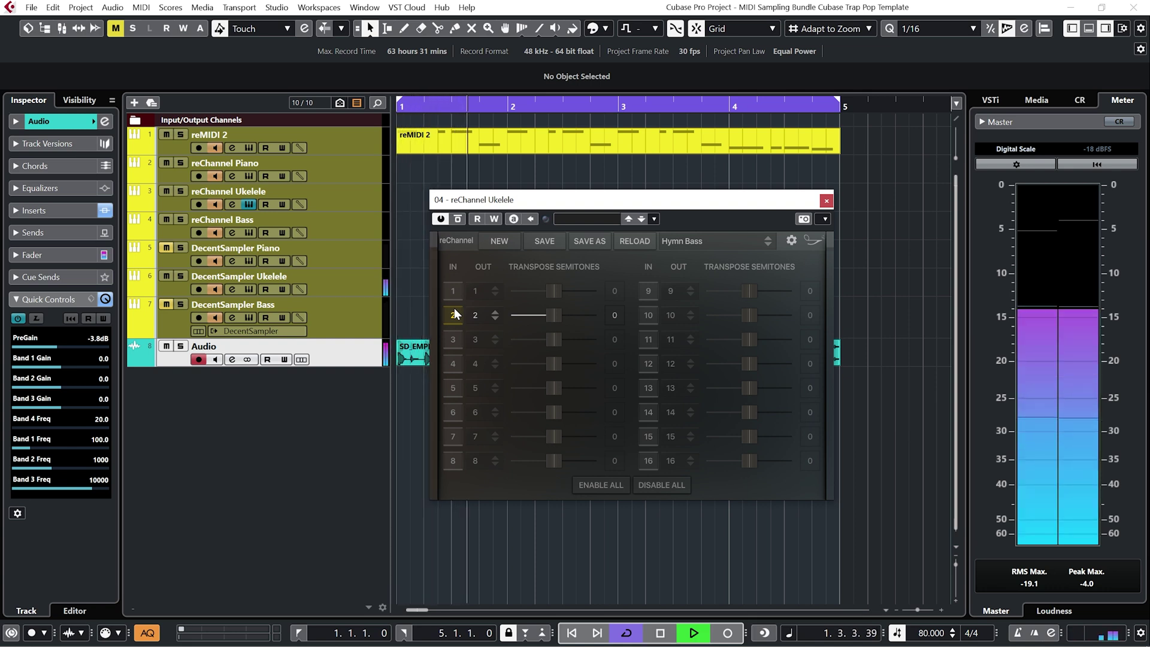
Turn off input channel 2 and audition the Ukelele again from the project start.
{"action": "left_click", "coordinate": [453, 314]}
{"action": "key", "text": "space"}
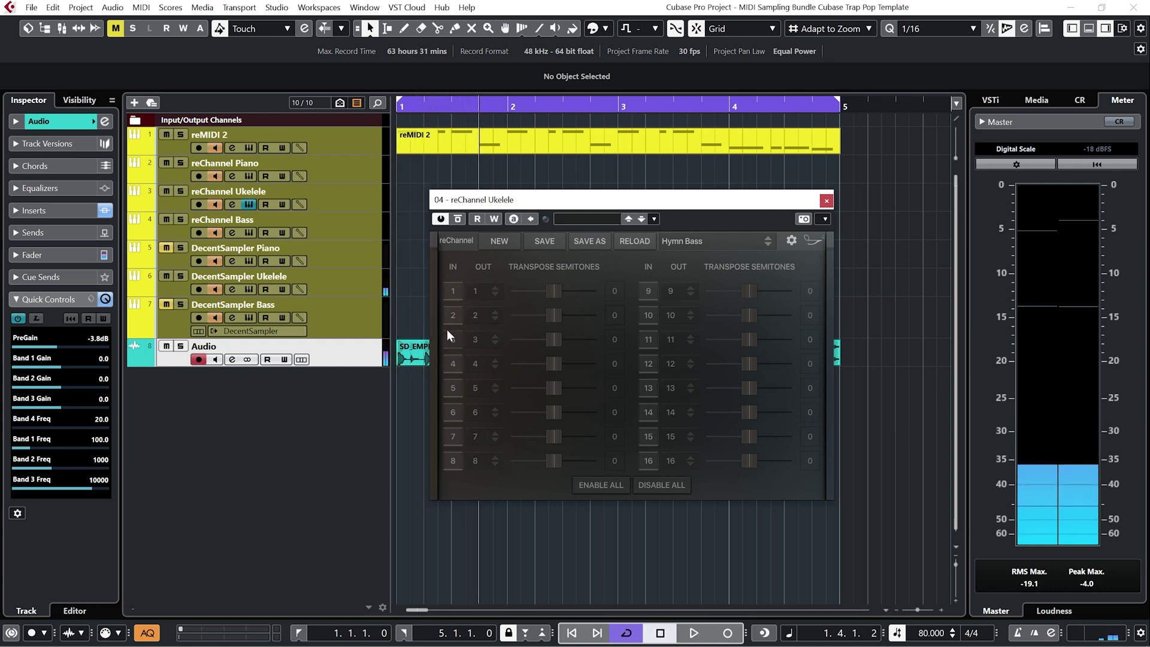
{"action": "key", "text": "space"}
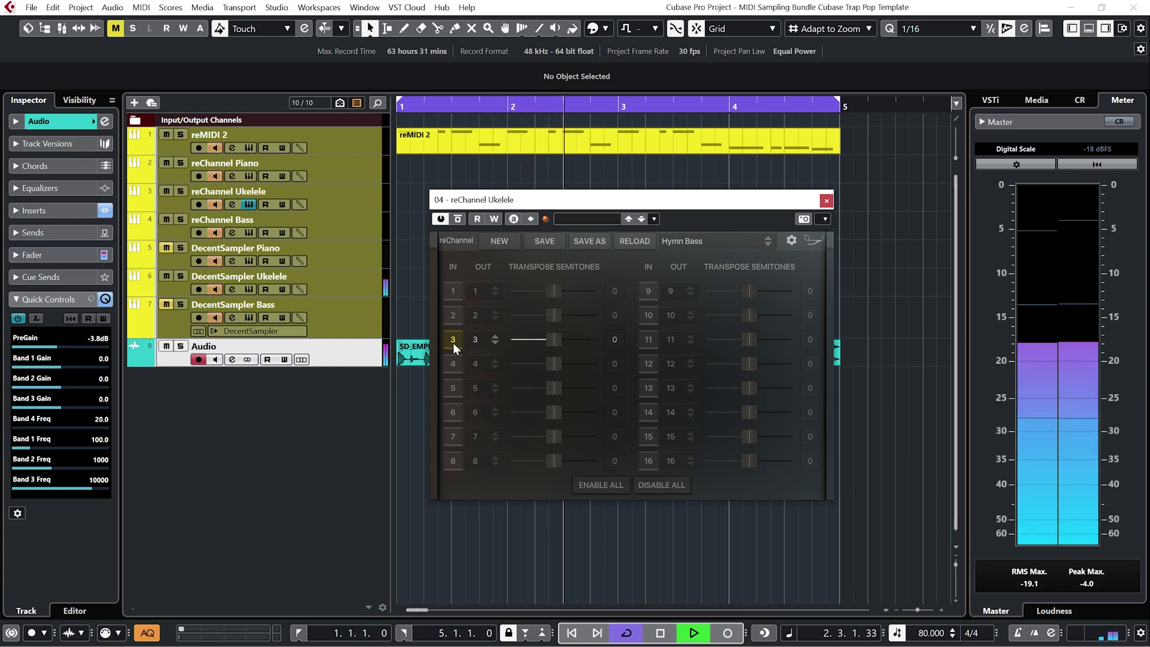
{"action": "key", "text": "space"}
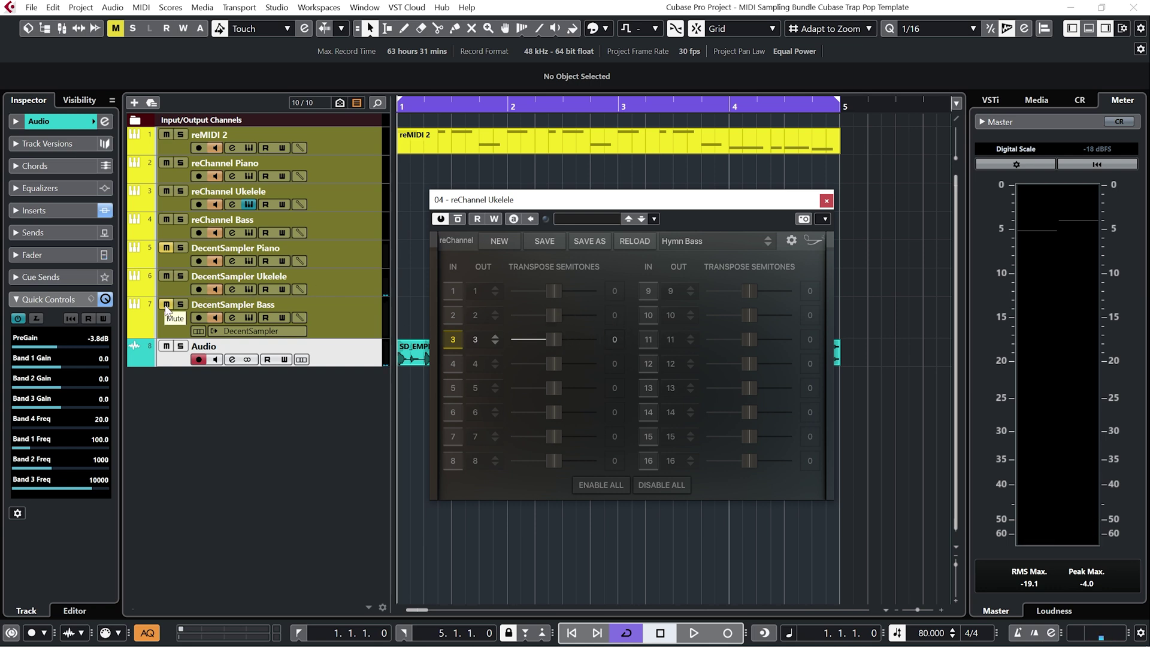
{"action": "key", "text": "space"}
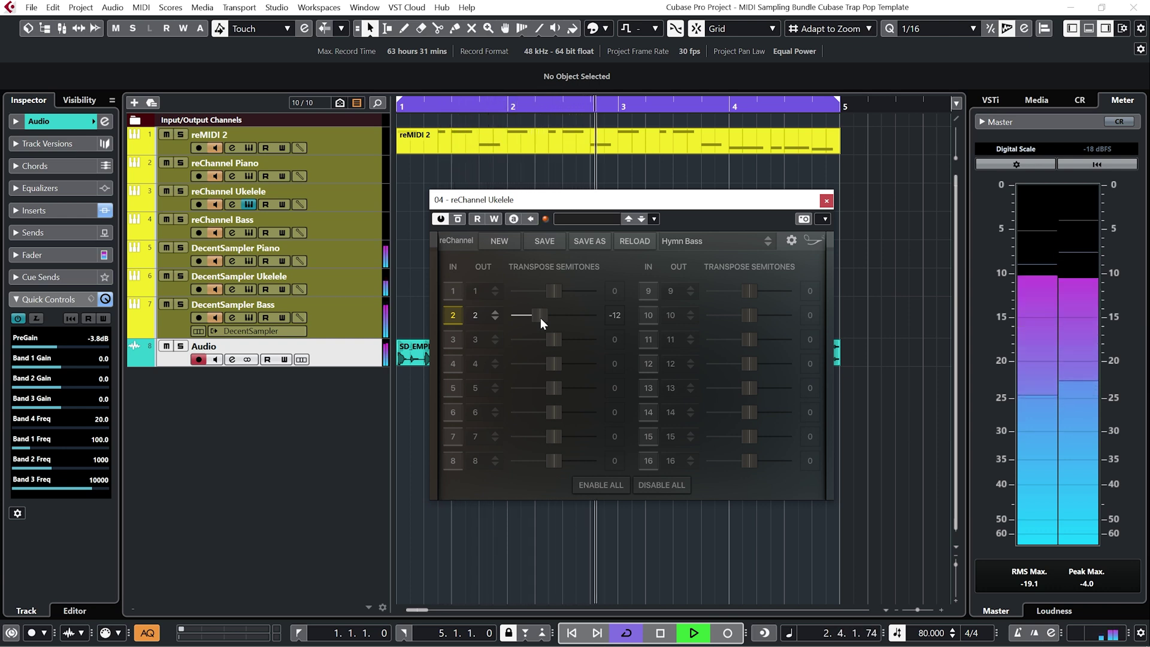
Try channel 2 at +12 semitones, then reset its transpose to 0 and close the Ukelele reChannel.
{"action": "left_click_drag", "start_coordinate": [540, 318], "coordinate": [568, 321]}
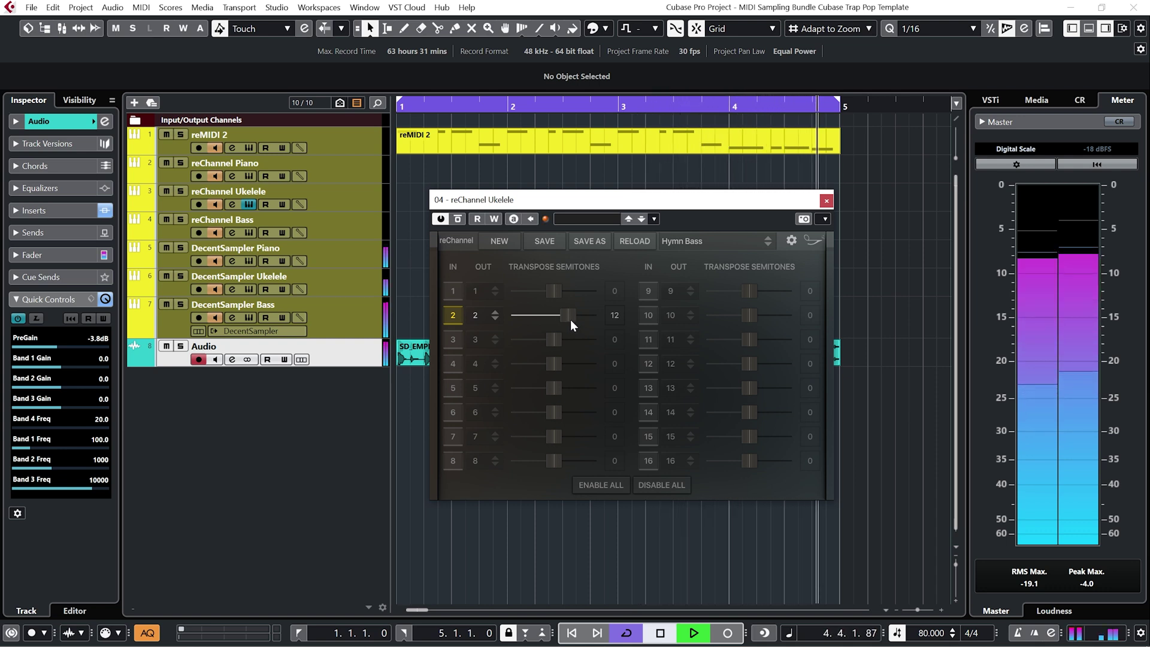
{"action": "key", "text": "space"}
{"action": "double_click", "coordinate": [570, 318]}
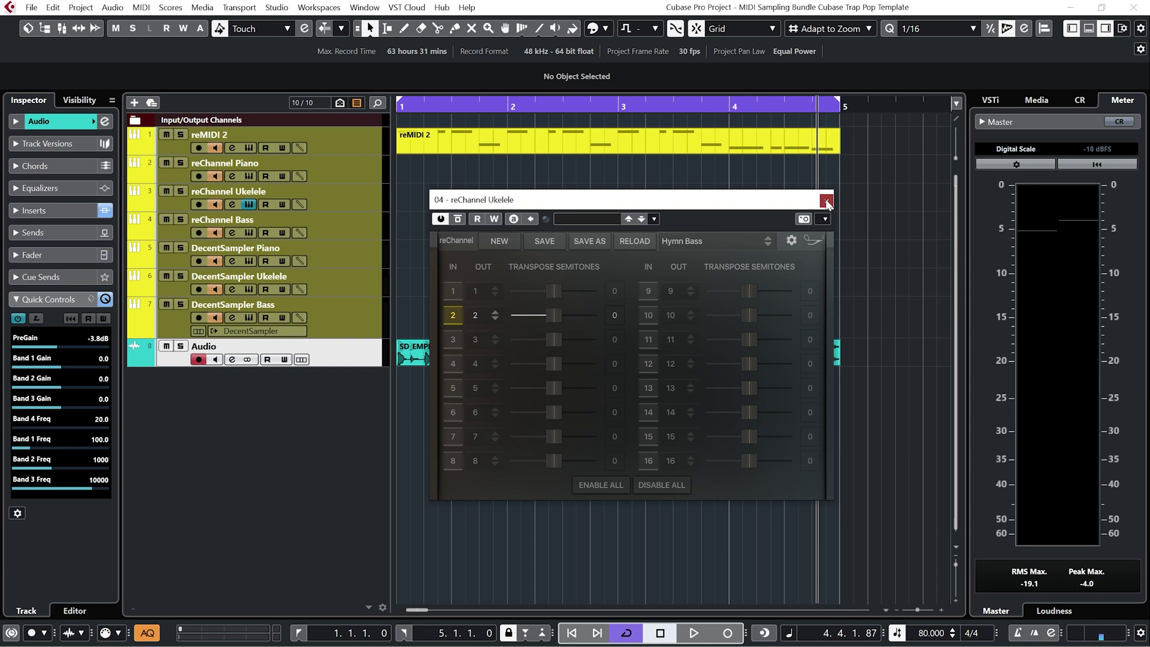
{"action": "left_click", "coordinate": [825, 200]}
Check the Piano reChannel's -12/12/-12 transposes and unmute the Ukelele and Bass tracks 6 and 7.
{"action": "left_click", "coordinate": [250, 177]}
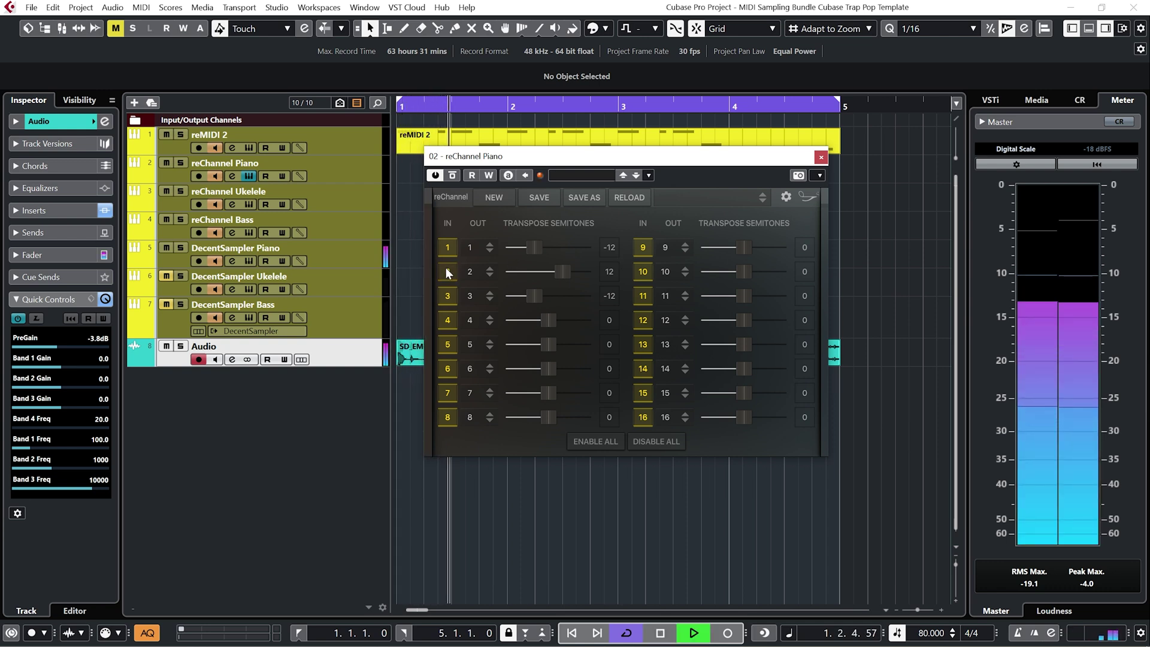
{"action": "left_click", "coordinate": [165, 276]}
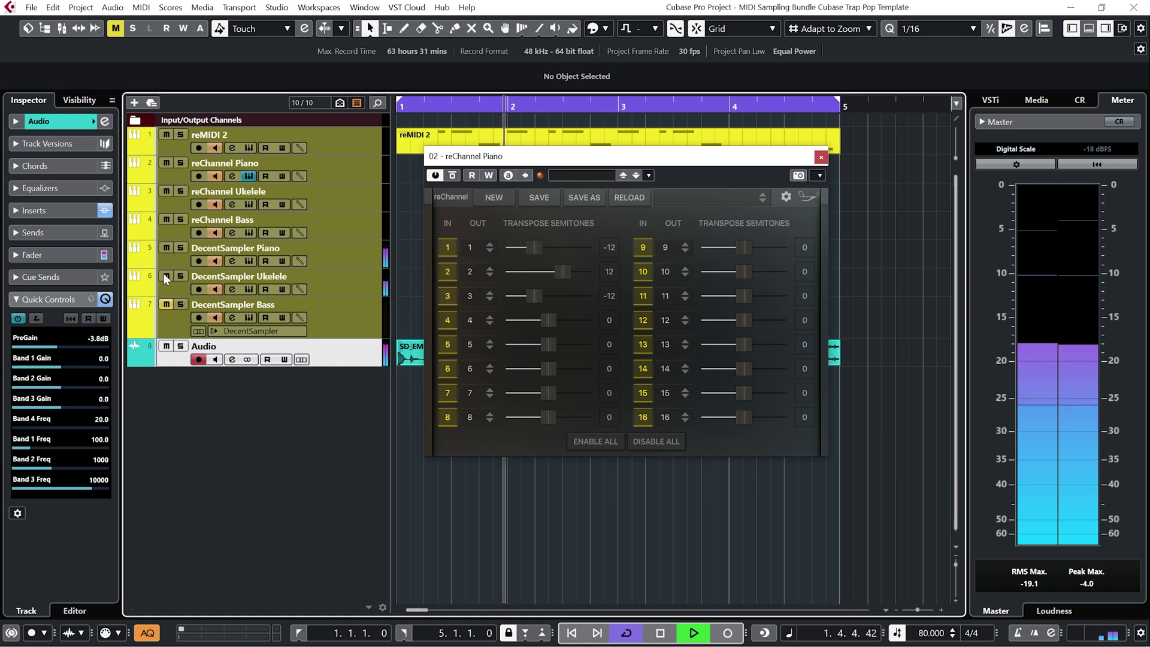
{"action": "left_click", "coordinate": [166, 304]}
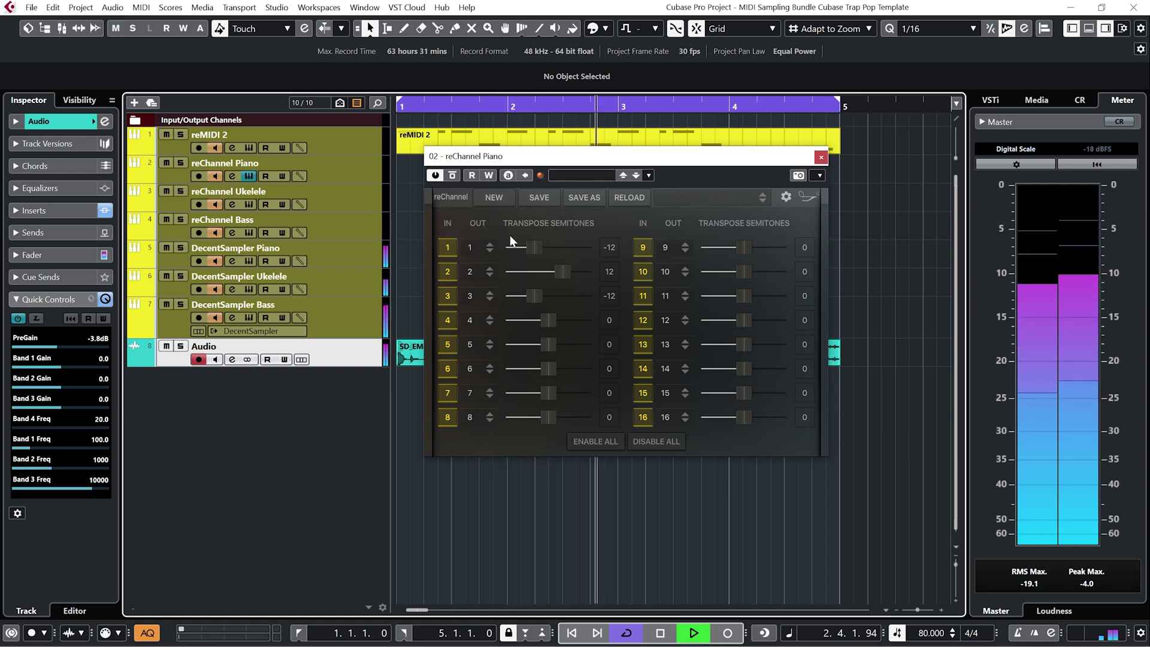
{"action": "left_click", "coordinate": [821, 157]}
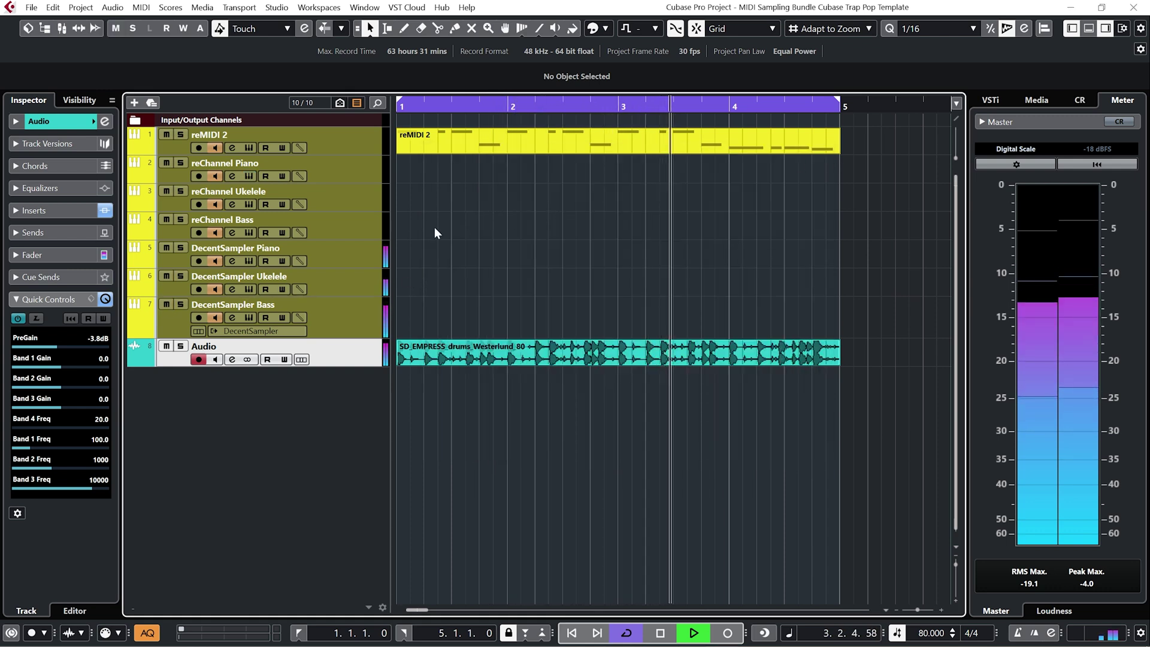
In the Ukelele reChannel, enable IN 3 at +12 and IN 1 at -12 semitones, then close it.
{"action": "left_click", "coordinate": [249, 204]}
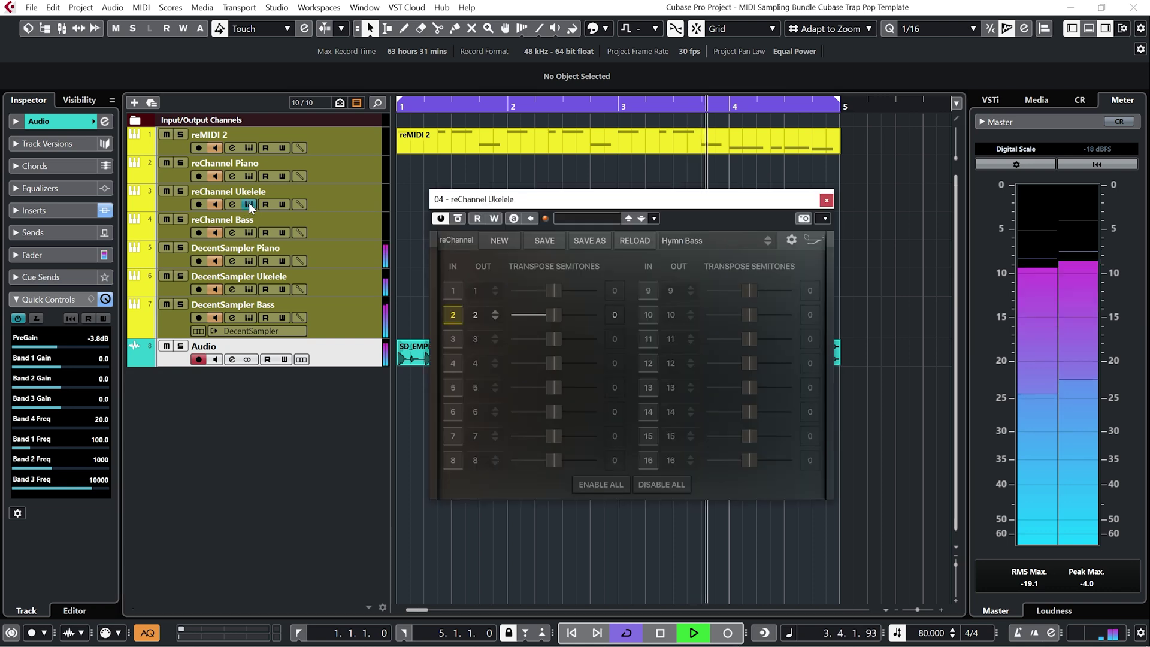
{"action": "left_click", "coordinate": [455, 339]}
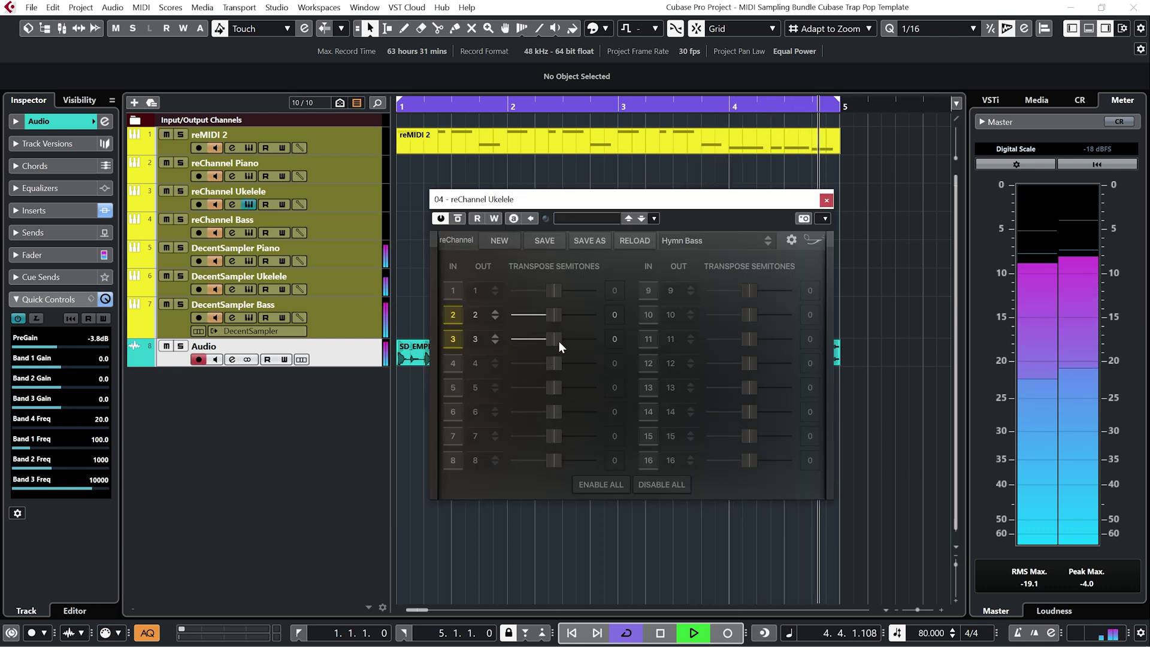
{"action": "left_click_drag", "start_coordinate": [555, 340], "coordinate": [566, 343]}
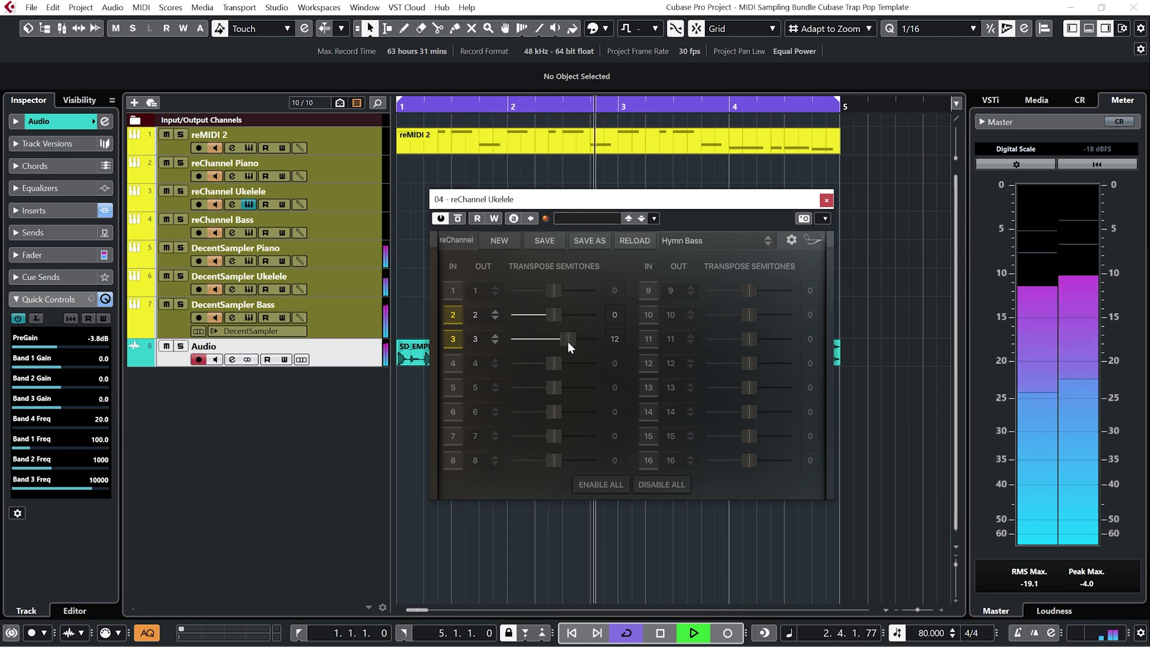
{"action": "left_click", "coordinate": [453, 290]}
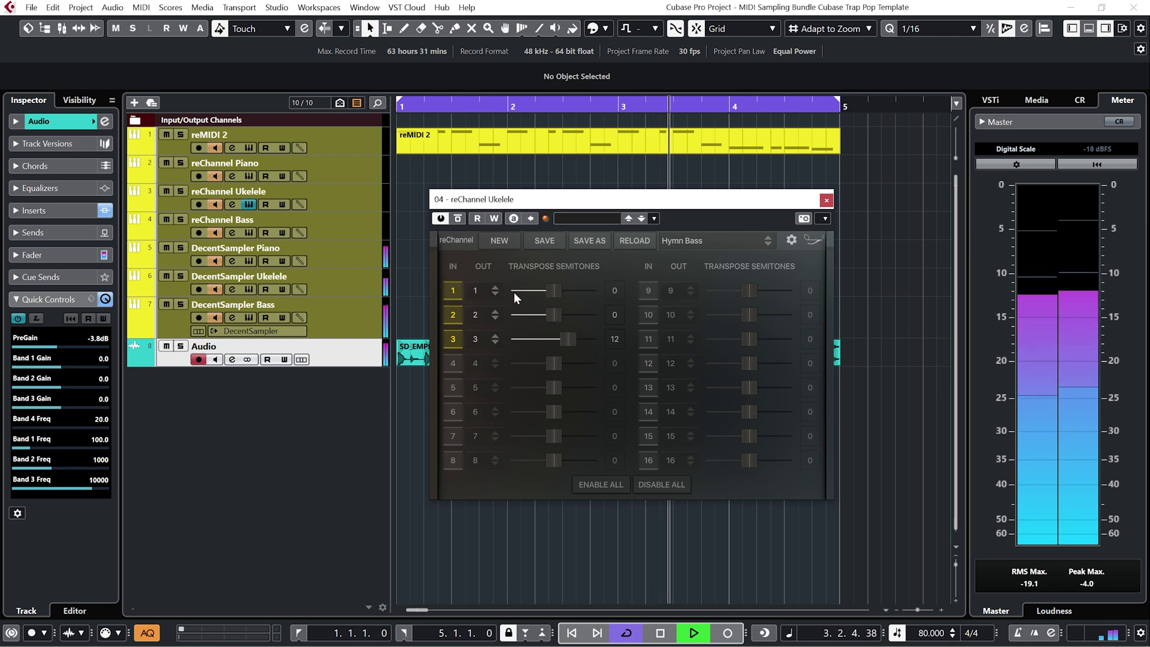
{"action": "left_click_drag", "start_coordinate": [552, 293], "coordinate": [540, 294]}
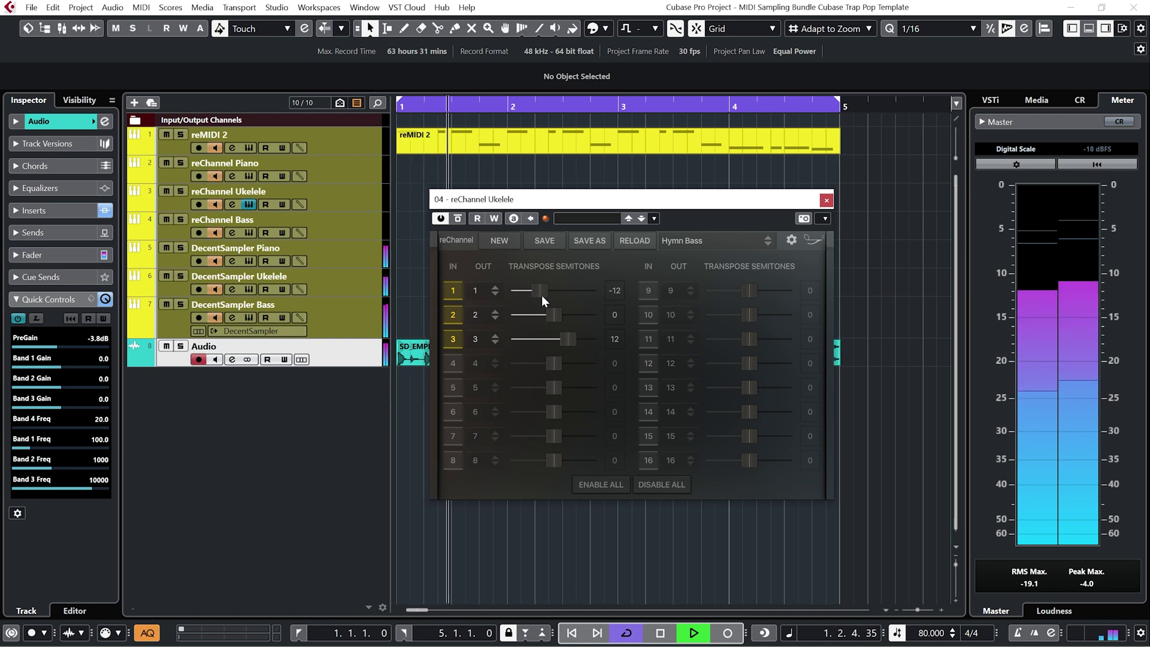
{"action": "key", "text": "space"}
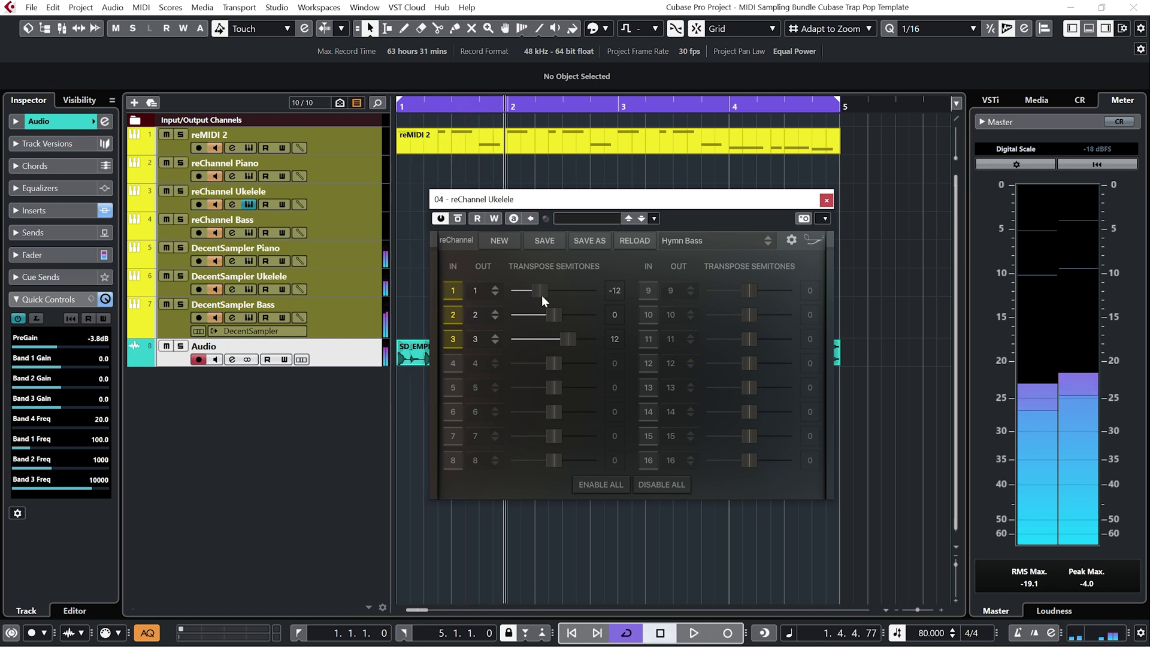
{"action": "key", "text": "Escape"}
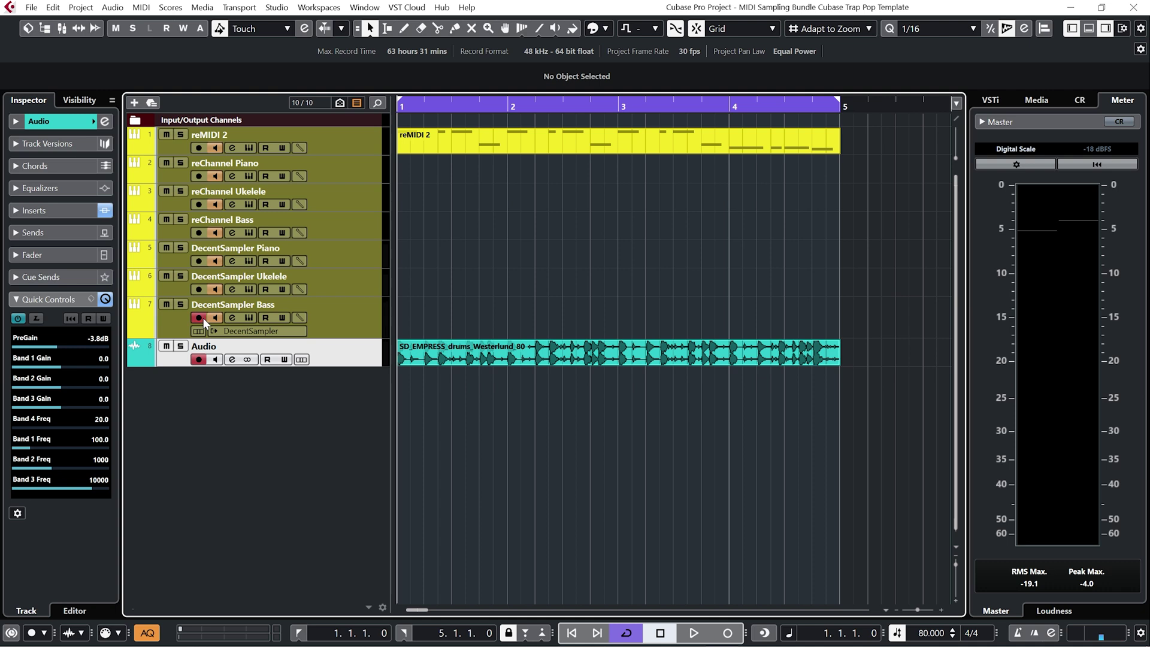
Arm the Piano, Ukelele and Bass tracks, turn Cycle off, record their MIDI parts, then reopen reMIDI 2.
{"action": "left_click_drag", "start_coordinate": [200, 317], "coordinate": [199, 261]}
{"action": "key", "text": "KP_Divide"}
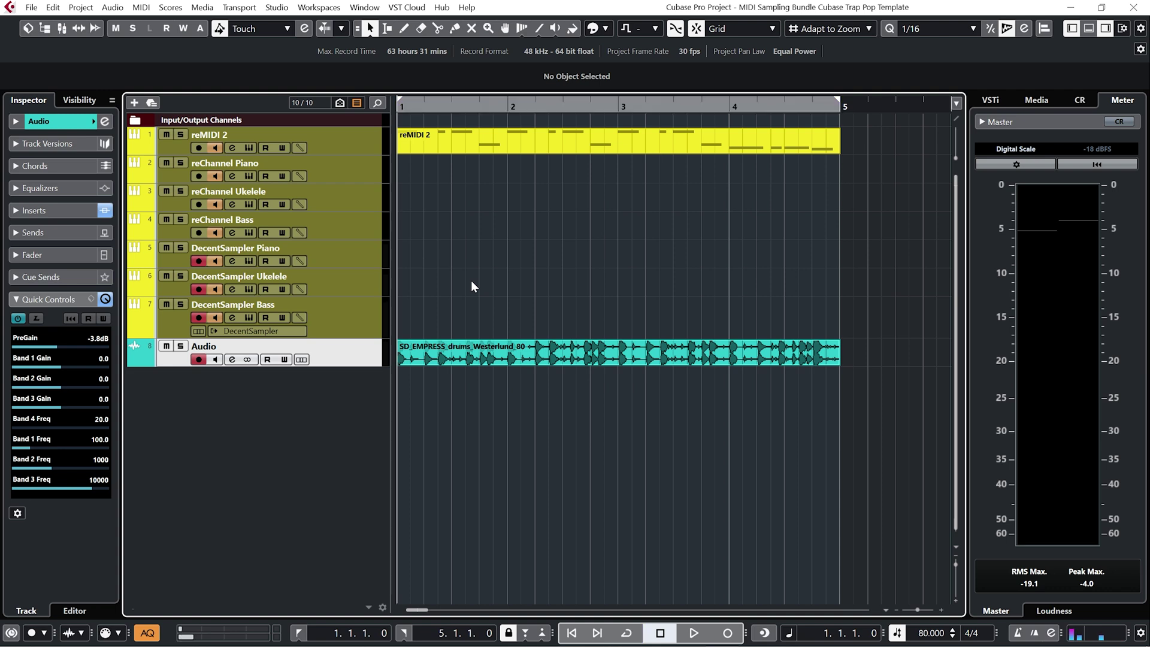
{"action": "key", "text": "KP_Multiply"}
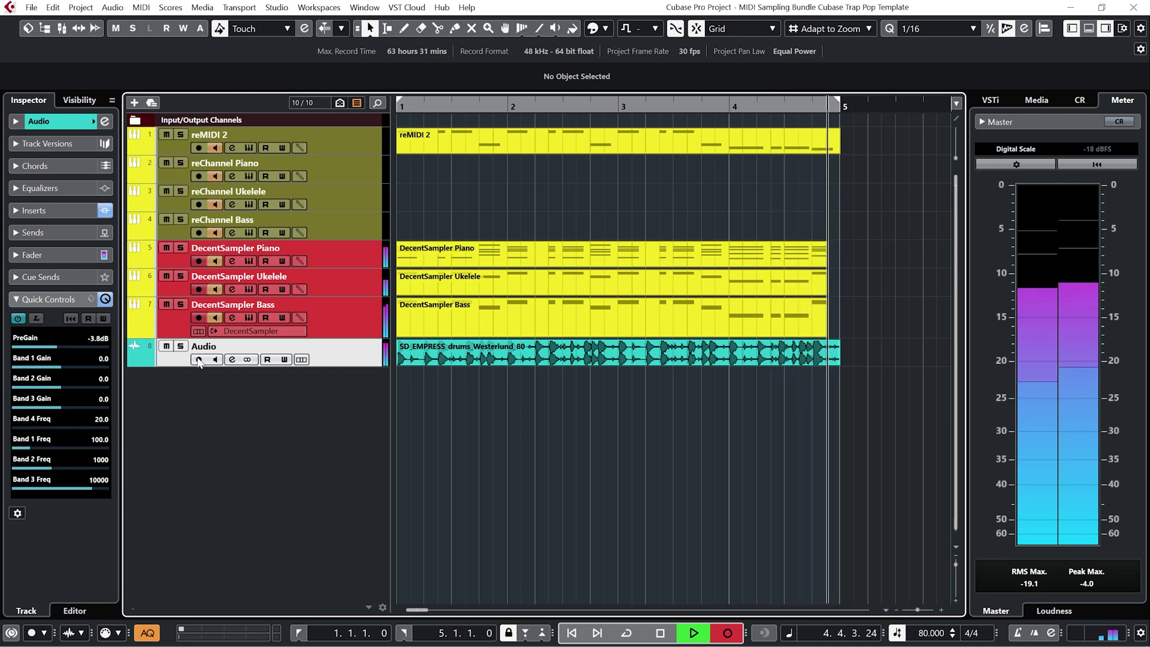
{"action": "key", "text": "space"}
{"action": "double_click", "coordinate": [482, 256]}
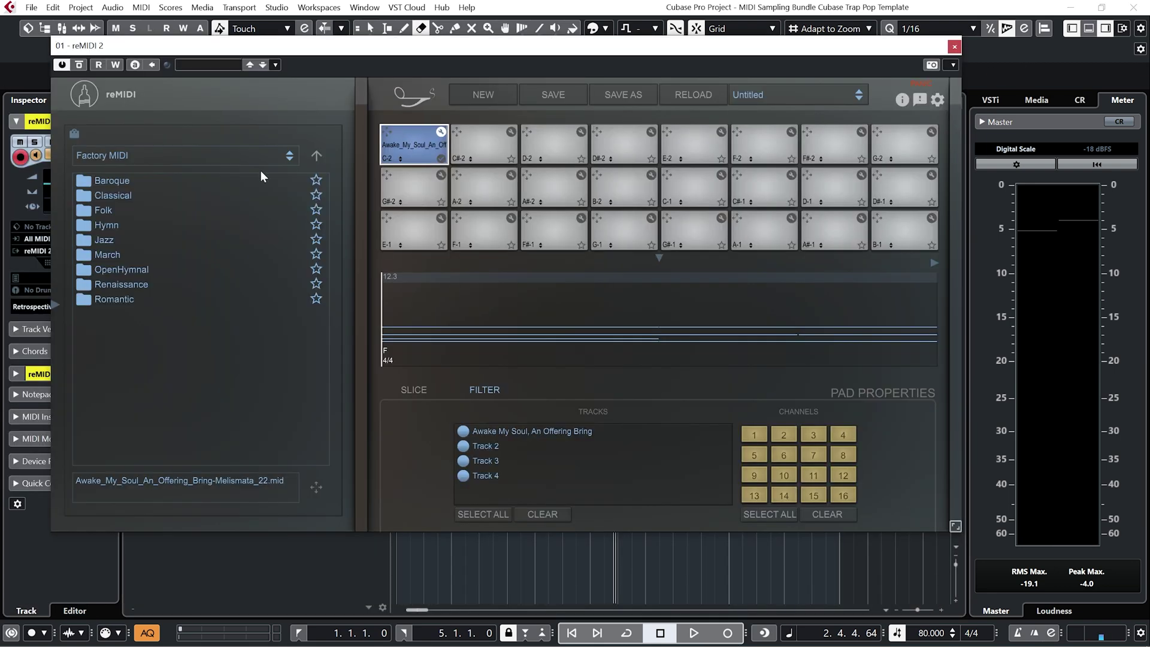
Browse from Baroque to the Classical folder and load MozartWA - KV331_1_5_var4.mid onto the first pad.
{"action": "double_click", "coordinate": [158, 182]}
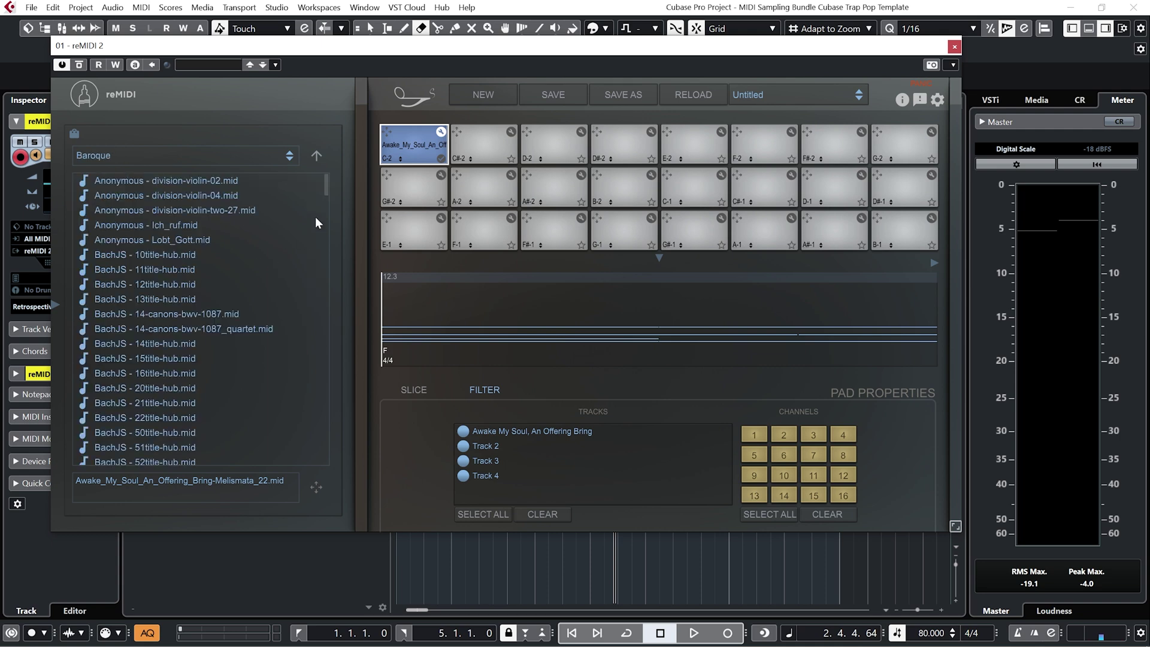
{"action": "mouse_move", "coordinate": [324, 190]}
{"action": "left_mouse_down"}
{"action": "mouse_move", "coordinate": [303, 458]}
{"action": "mouse_move", "coordinate": [340, 254]}
{"action": "mouse_move", "coordinate": [334, 181]}
{"action": "left_mouse_up"}
{"action": "left_click", "coordinate": [316, 155]}
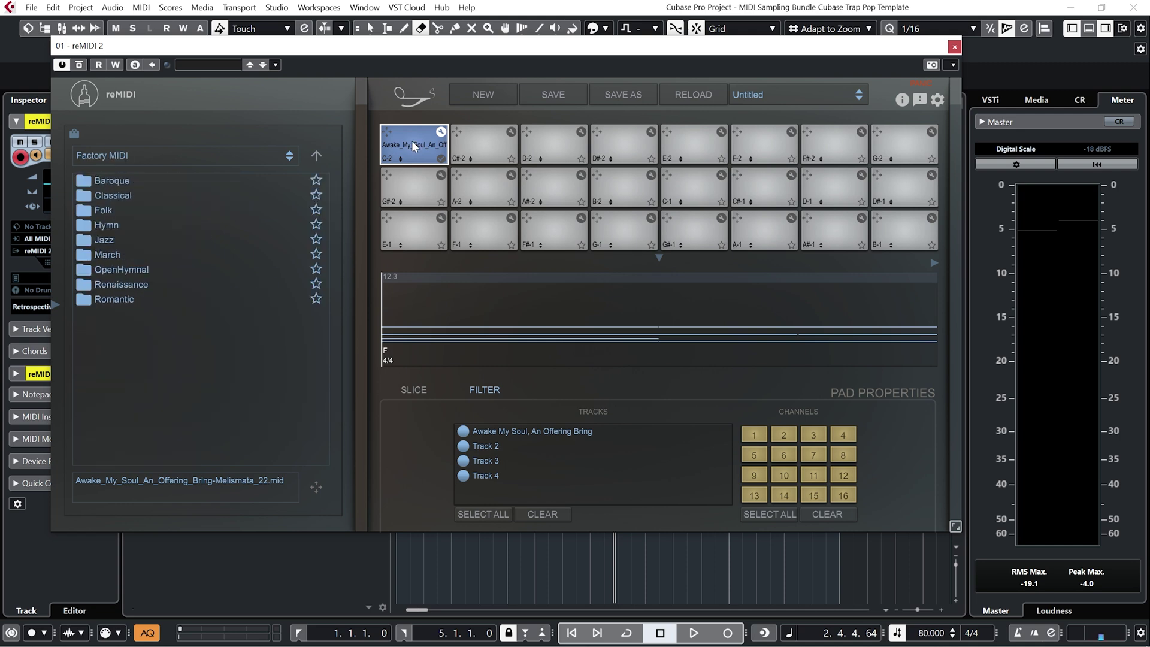
{"action": "double_click", "coordinate": [133, 196]}
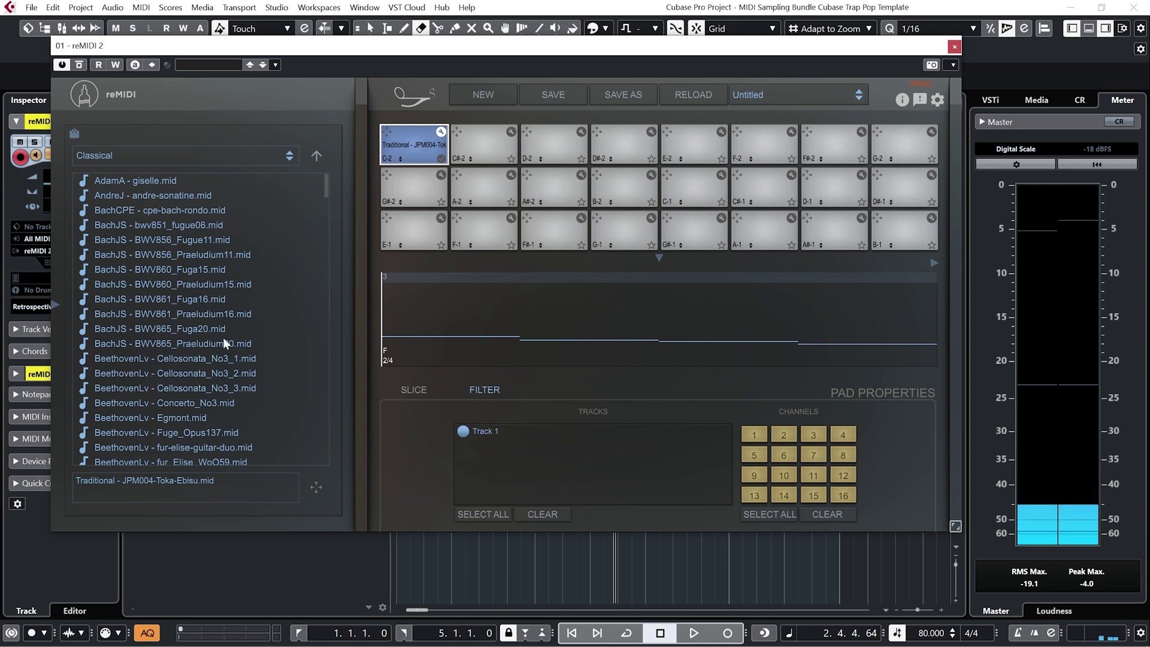
{"action": "scroll", "coordinate": [222, 336], "scroll_direction": "down", "scroll_amount": 15}
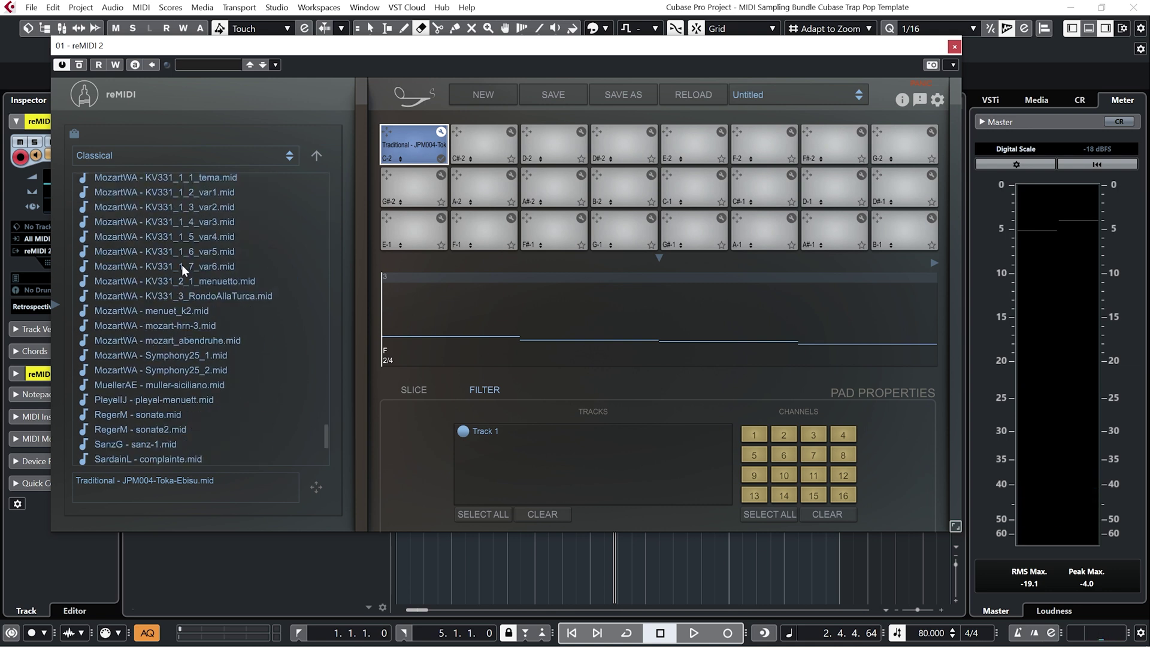
{"action": "left_click", "coordinate": [163, 236]}
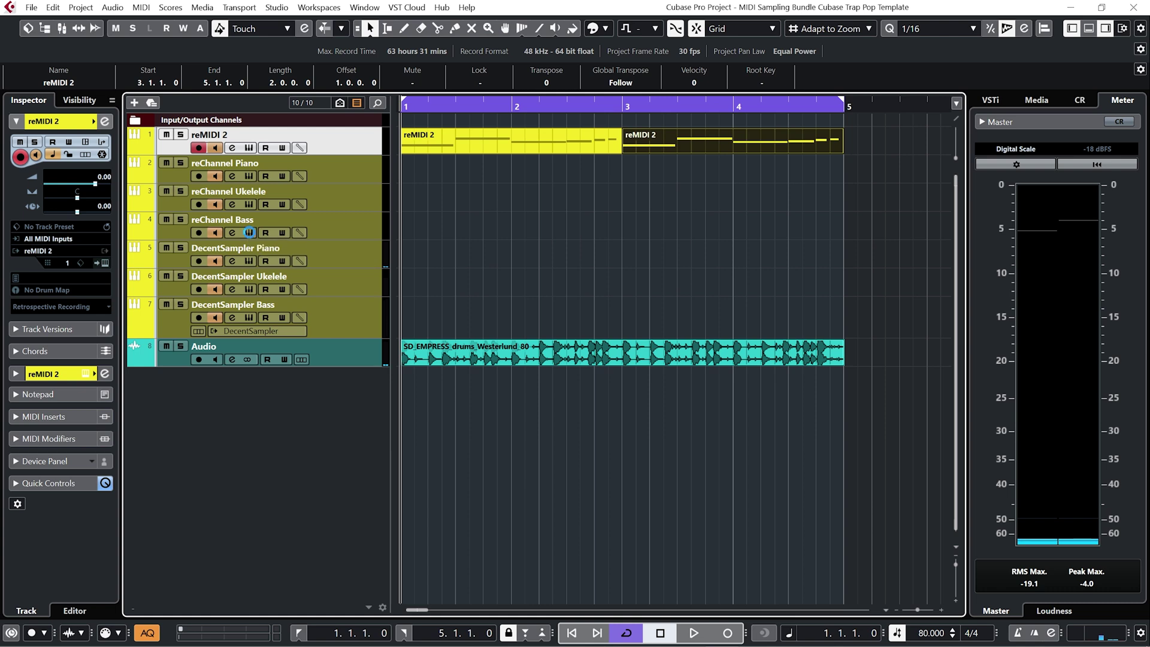
Switch the Bass reChannel from channel 4 to channel 2 at -12 semitones and audition the bass.
{"action": "left_click", "coordinate": [249, 232]}
{"action": "left_click", "coordinate": [404, 343]}
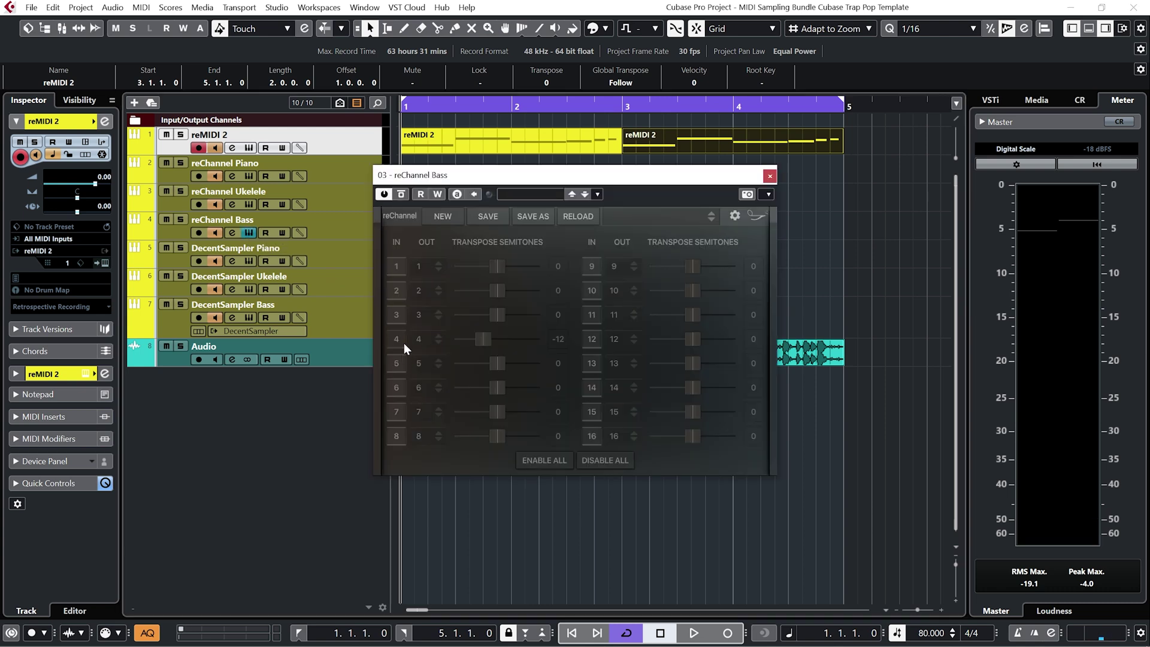
{"action": "left_click", "coordinate": [396, 291]}
{"action": "left_click_drag", "start_coordinate": [503, 293], "coordinate": [483, 294]}
{"action": "key", "text": "space"}
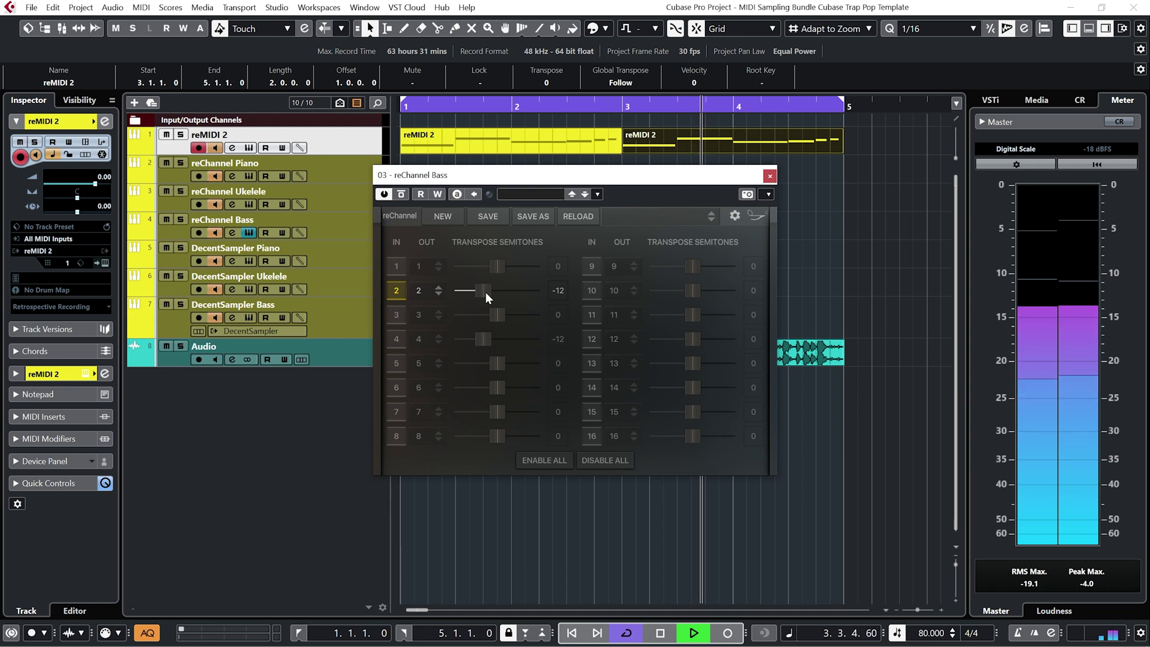
{"action": "key", "text": "space"}
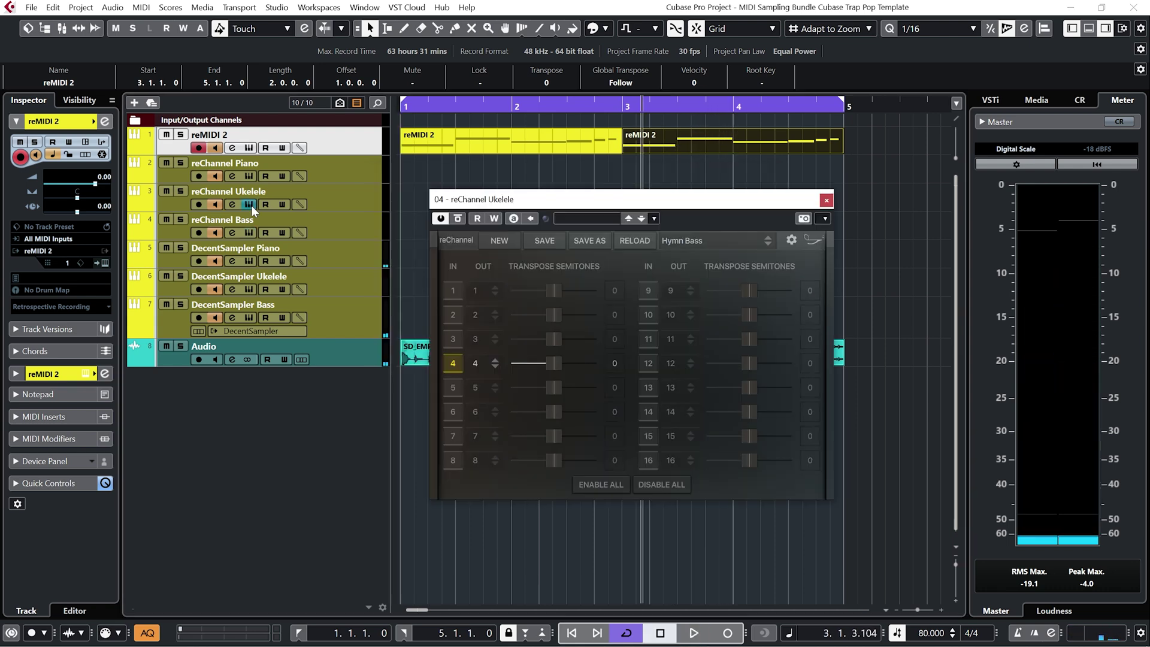
Enable channel 1 in the Ukelele reChannel, transpose it -12 semitones, audition it, and close reMIDI 2.
{"action": "left_click", "coordinate": [452, 291]}
{"action": "key", "text": "Home"}
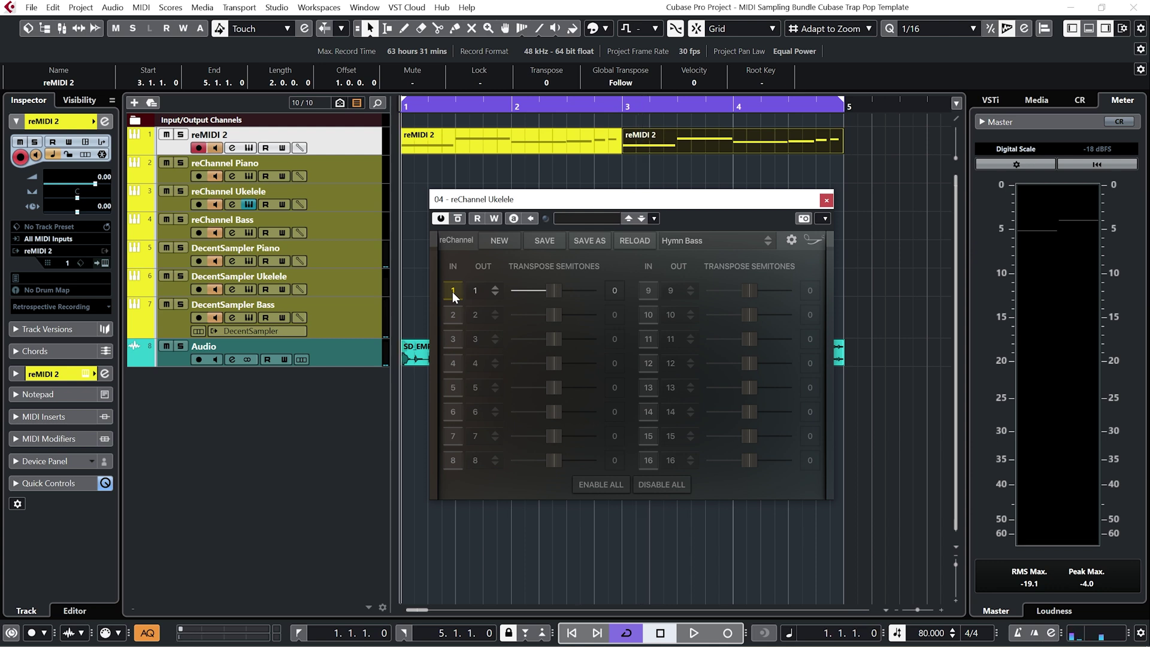
{"action": "key", "text": "space"}
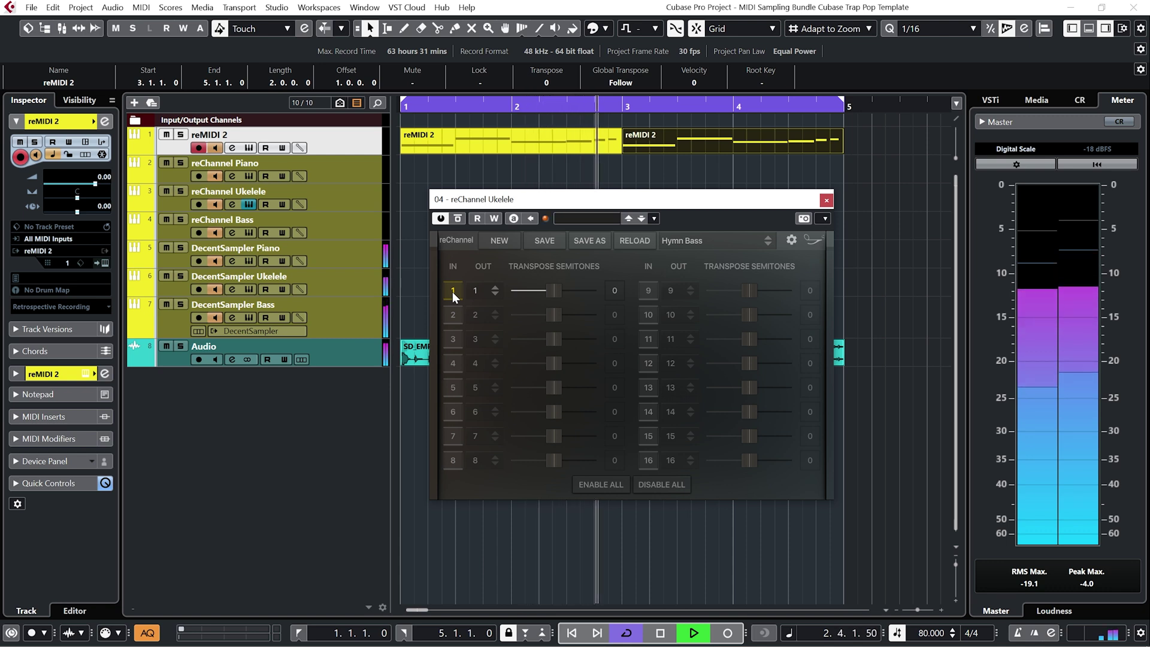
{"action": "key", "text": "space"}
{"action": "key", "text": "Down"}
{"action": "key", "text": "Down"}
{"action": "key", "text": "Down"}
{"action": "key", "text": "Down"}
{"action": "key", "text": "Down"}
{"action": "key", "text": "Down"}
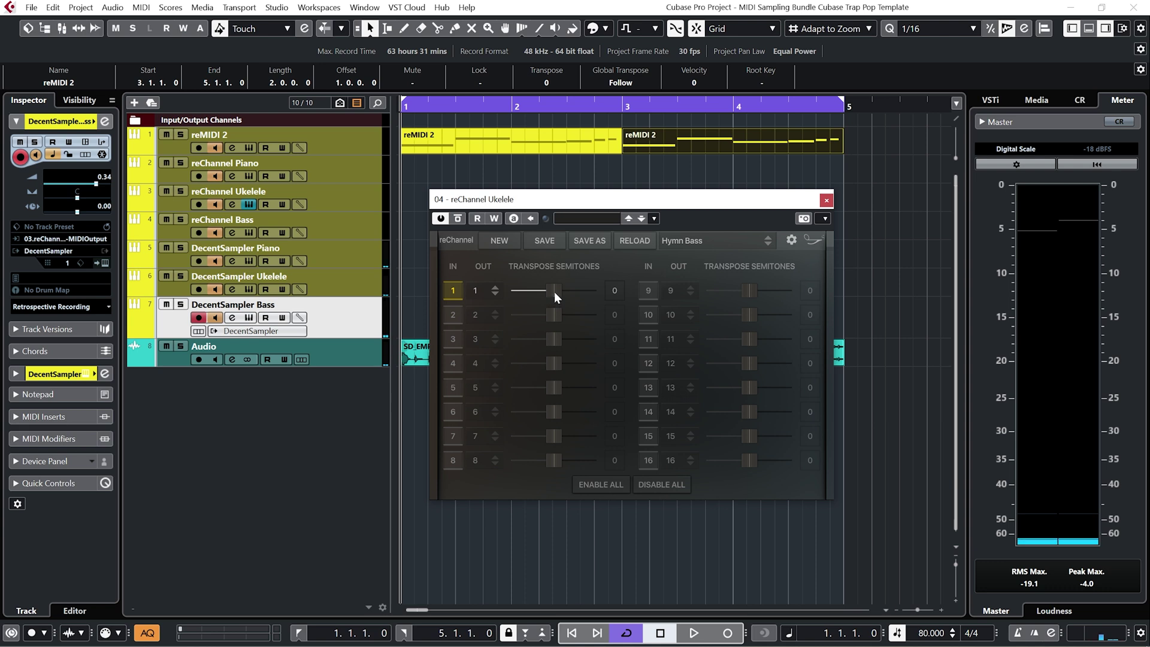
{"action": "left_click_drag", "start_coordinate": [554, 292], "coordinate": [538, 292]}
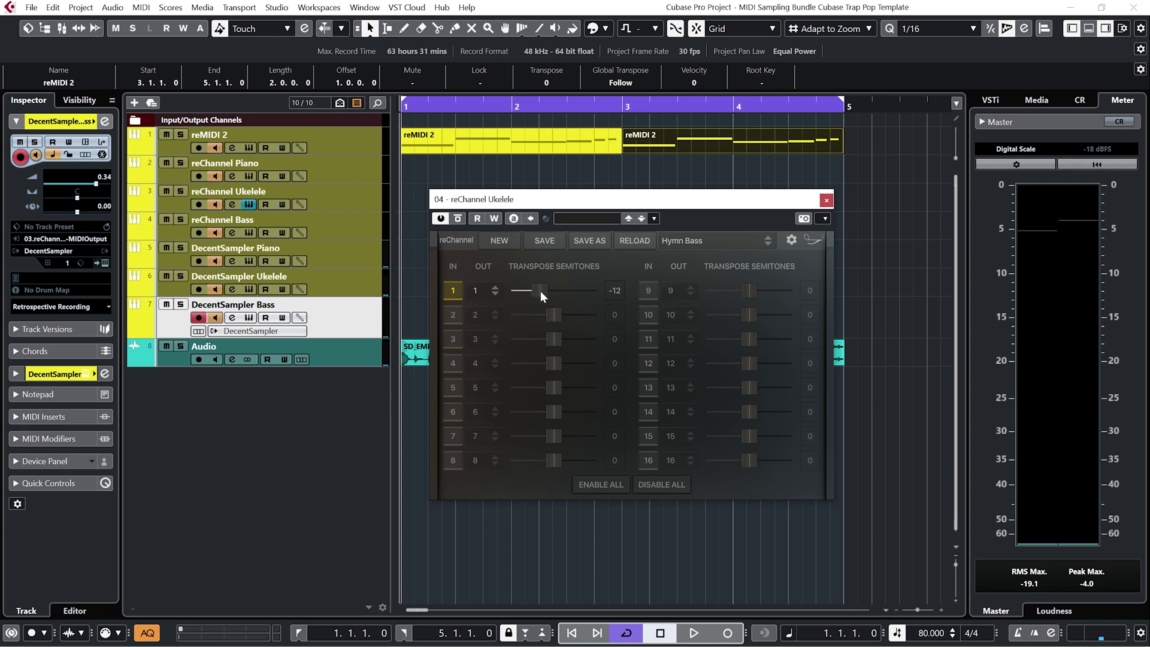
{"action": "key", "text": "space"}
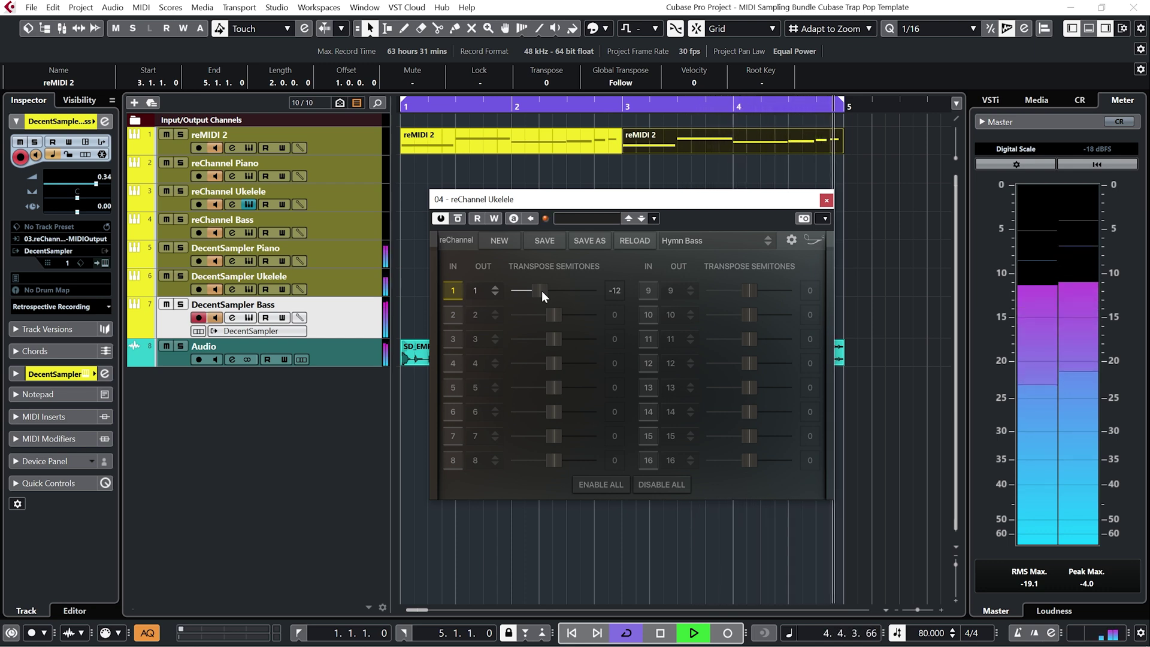
{"action": "key", "text": "space"}
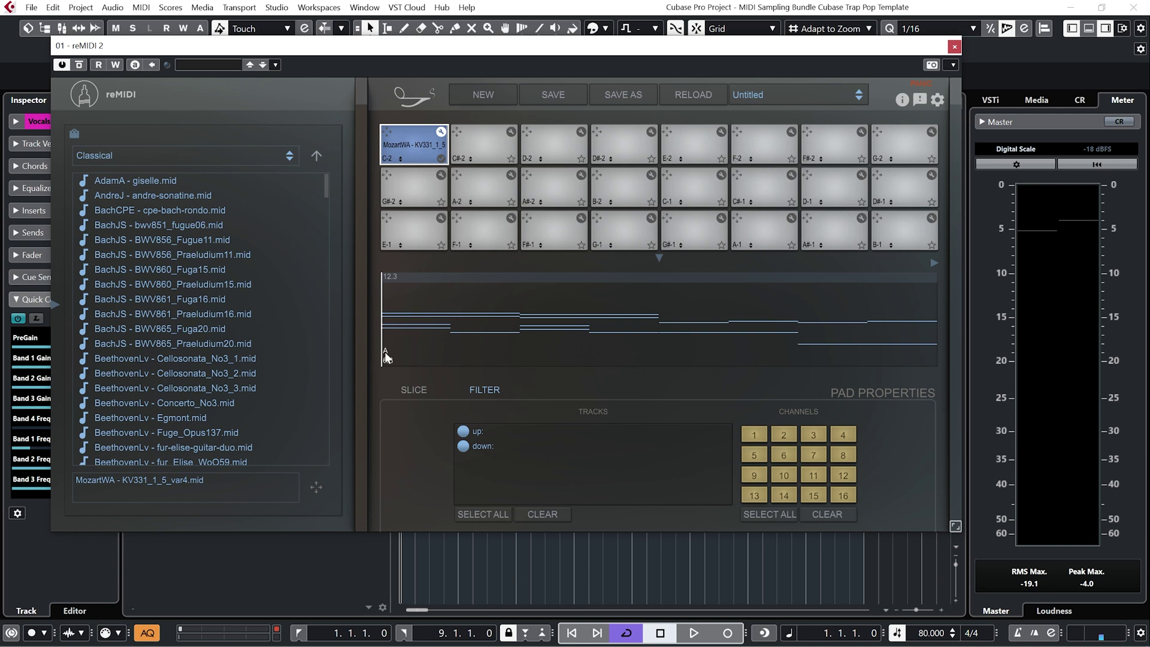
{"action": "left_click", "coordinate": [954, 46]}
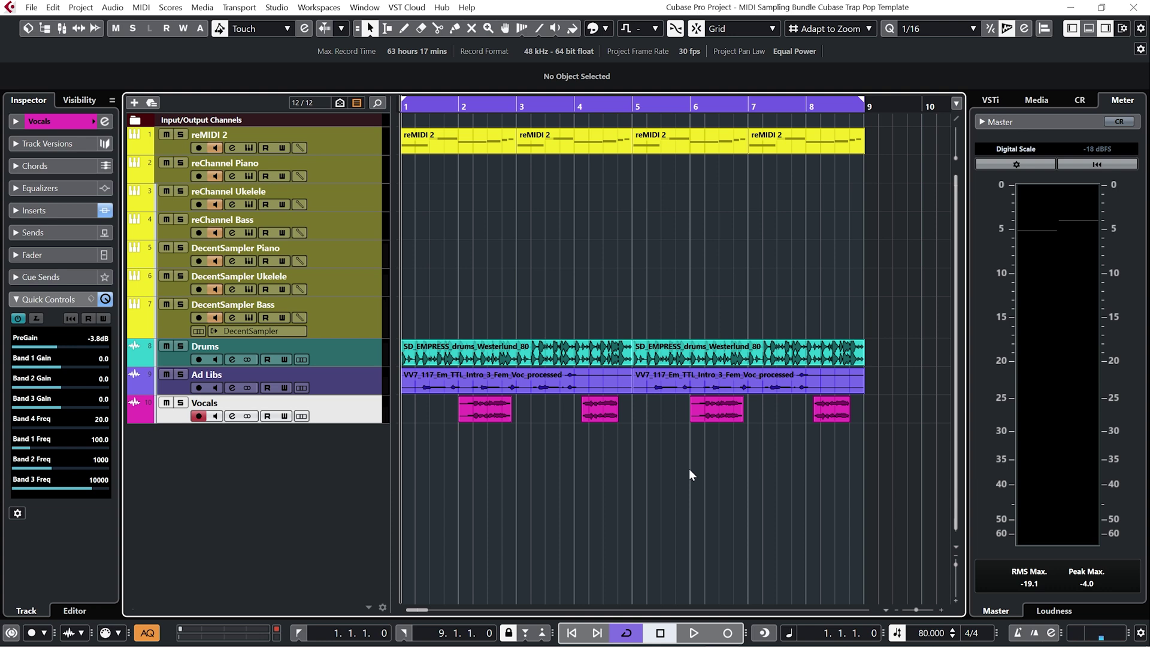
Turn off Cycle and play the eight-bar arrangement from bar 1.
{"action": "key", "text": "space"}
{"action": "key", "text": "KP_Divide"}
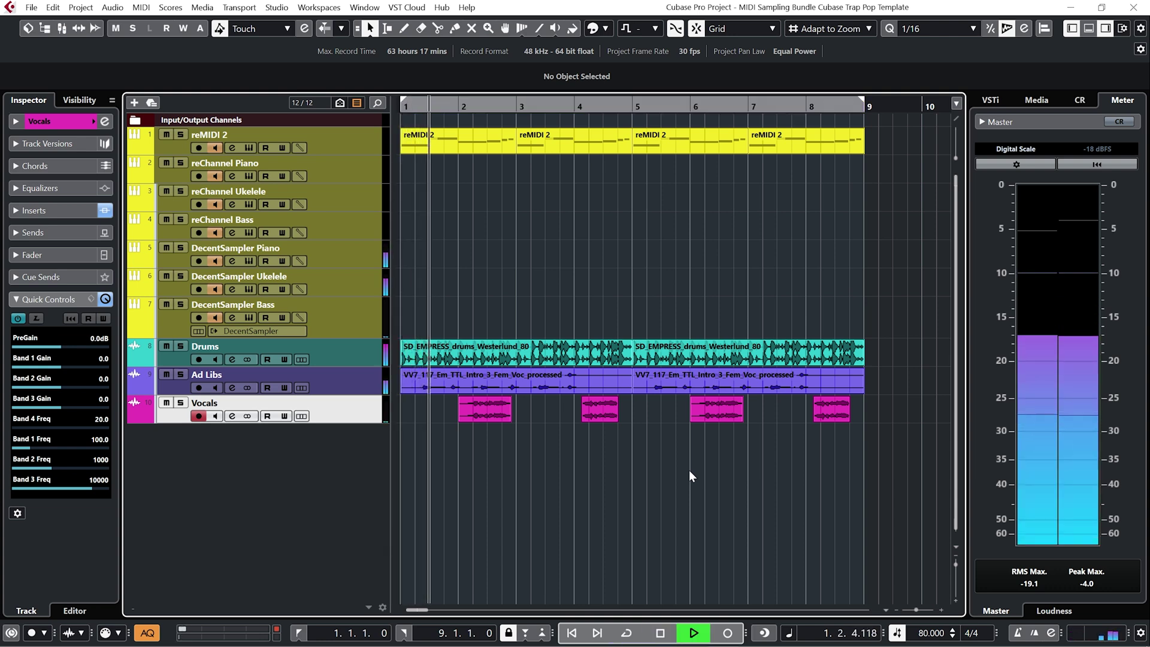